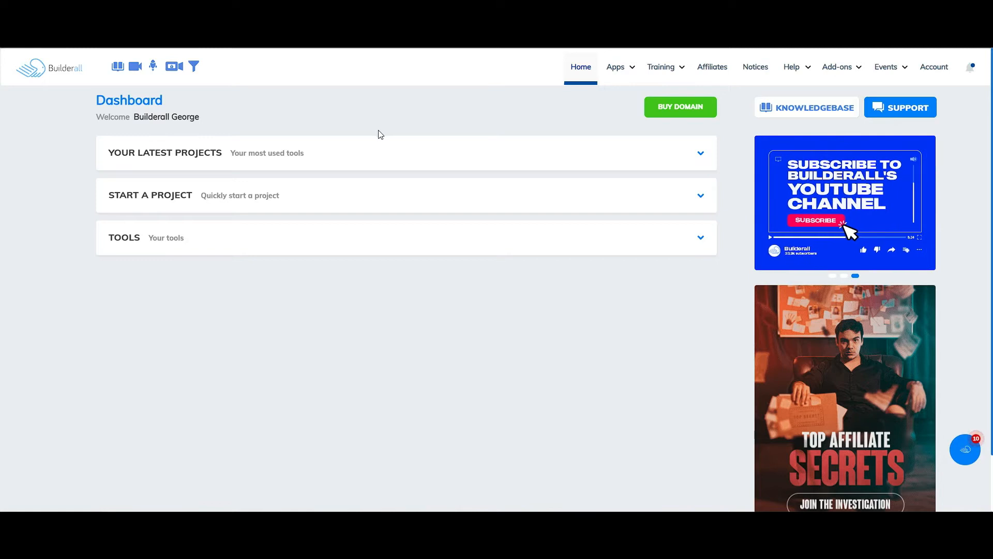
Open the Cheetah Website Builder and choose to start from the Professional Templates
click(617, 73)
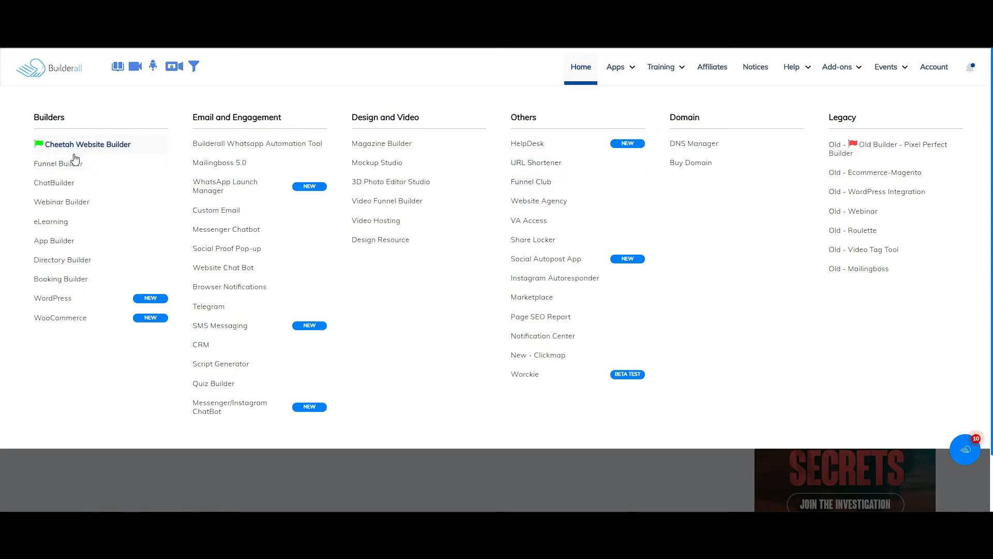
click(105, 154)
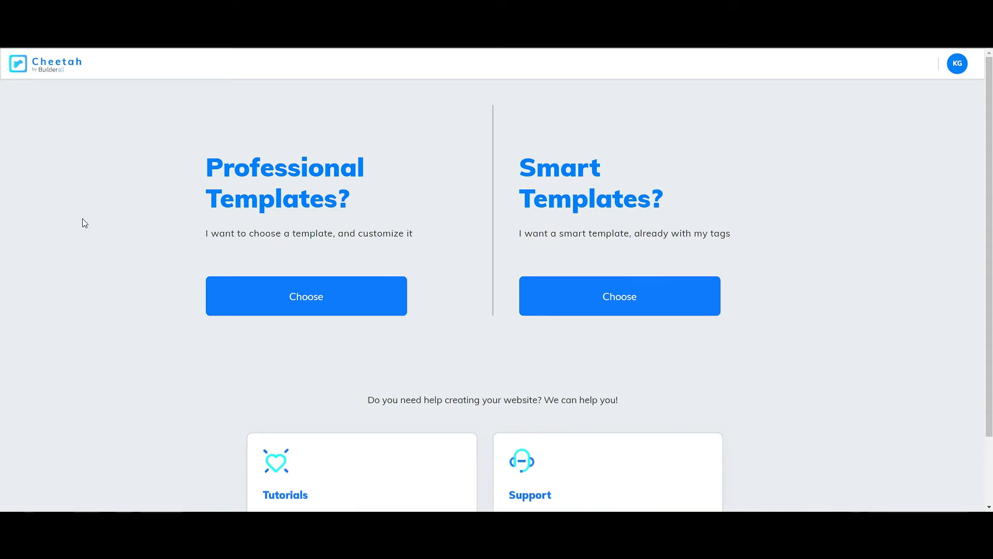
scroll(114, 216, down, 2)
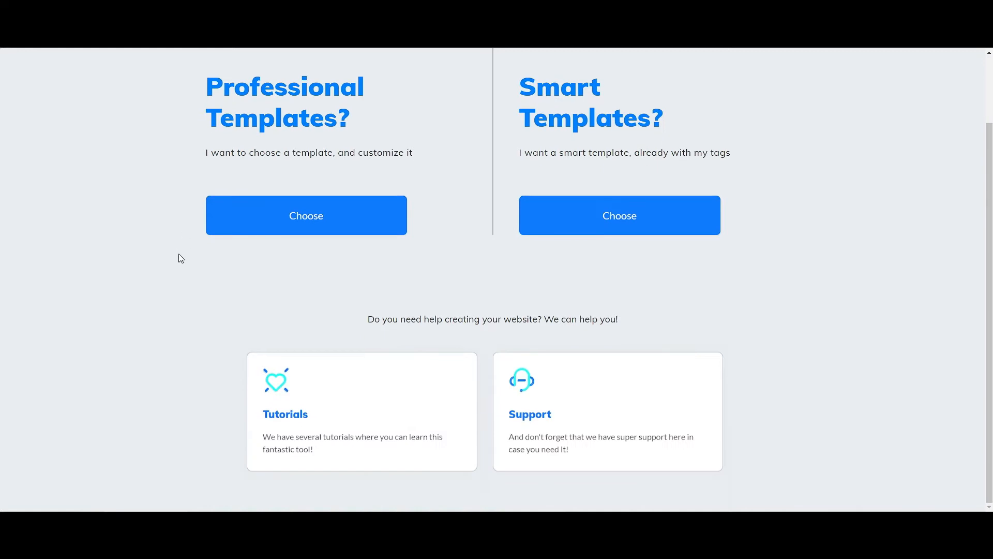
mouse_move(332, 381)
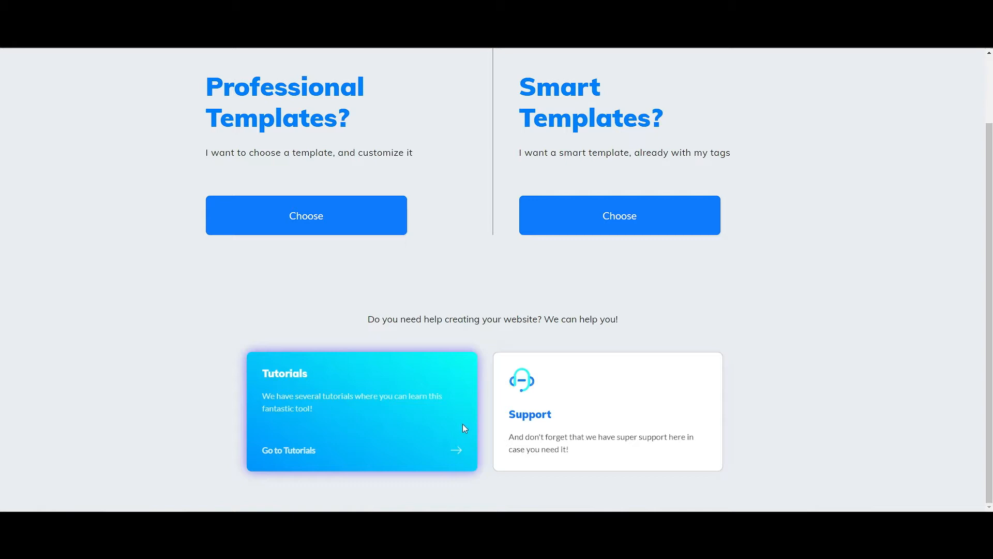
mouse_move(518, 415)
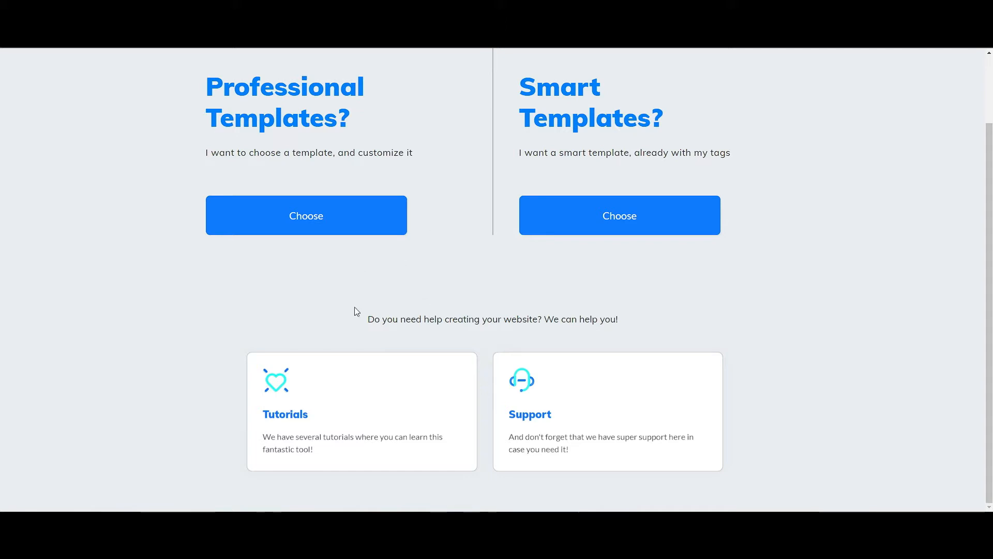
scroll(342, 299, up, 2)
click(309, 296)
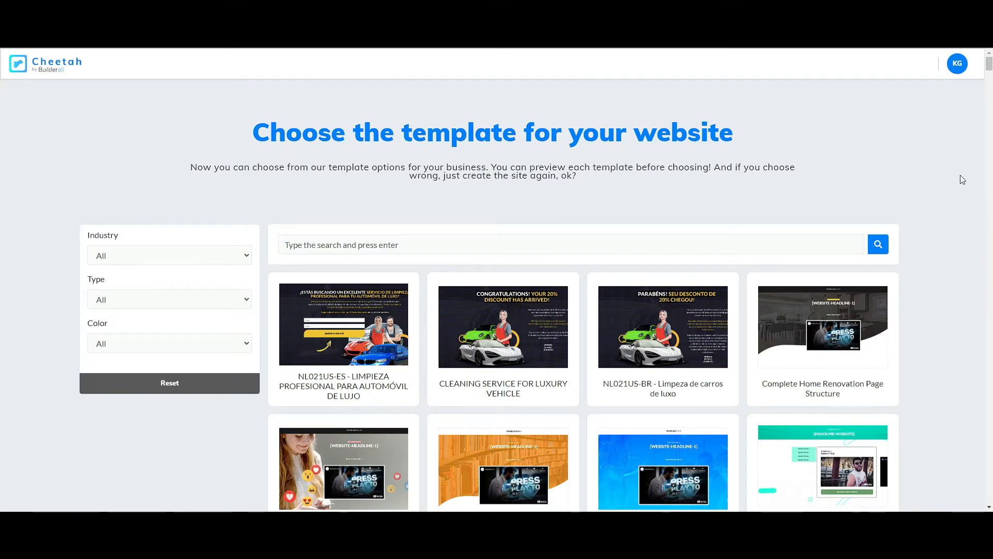
Examine the available Industry, Type and Color filter options for the templates
click(179, 255)
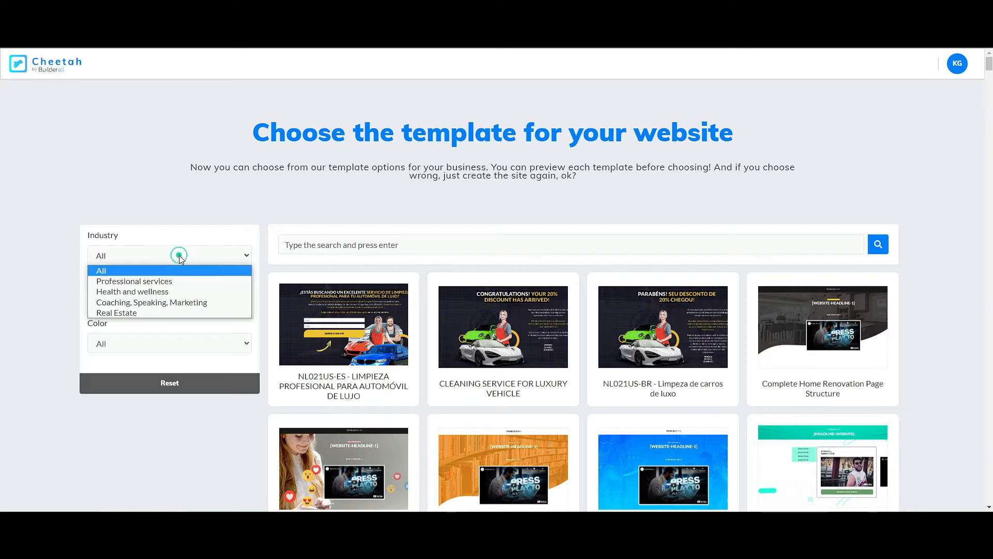
click(179, 255)
click(135, 298)
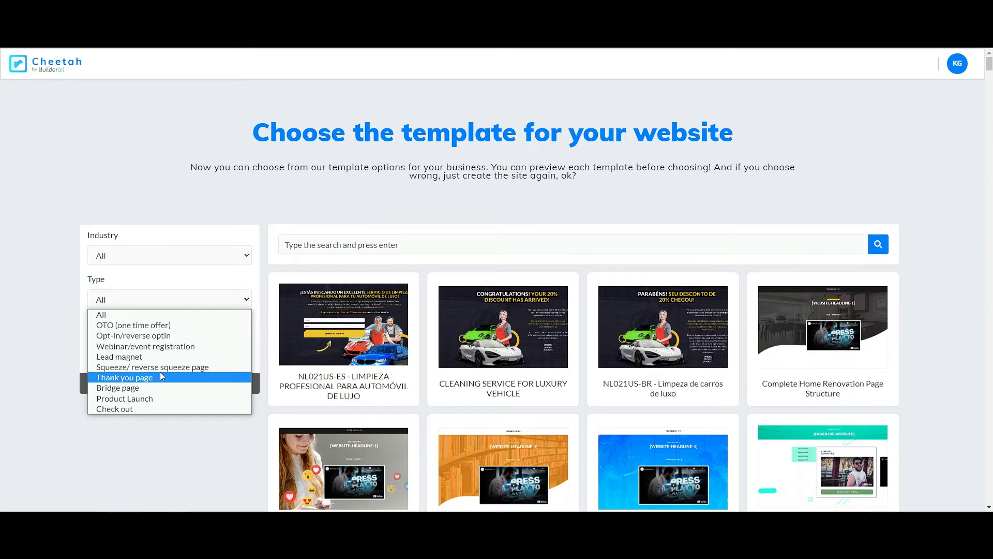
click(47, 303)
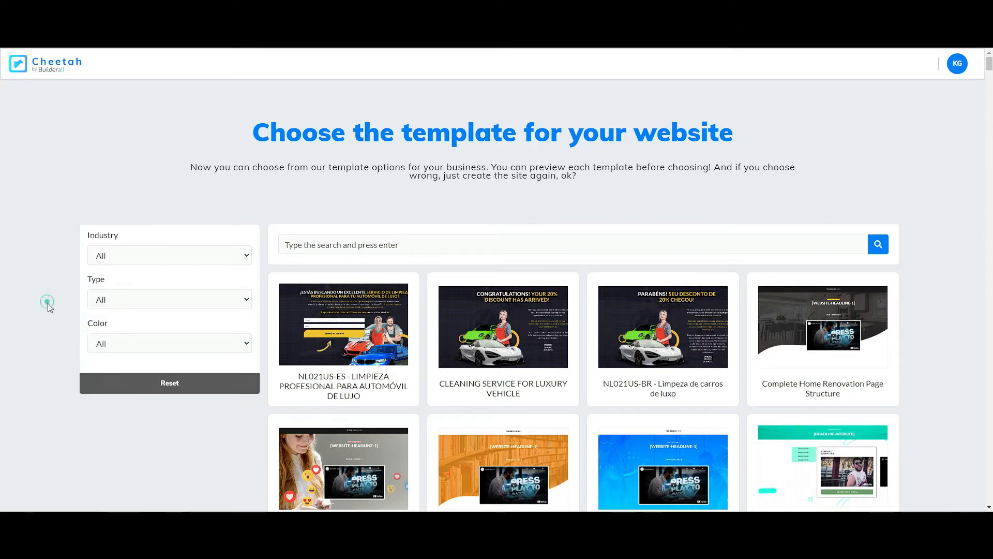
click(122, 347)
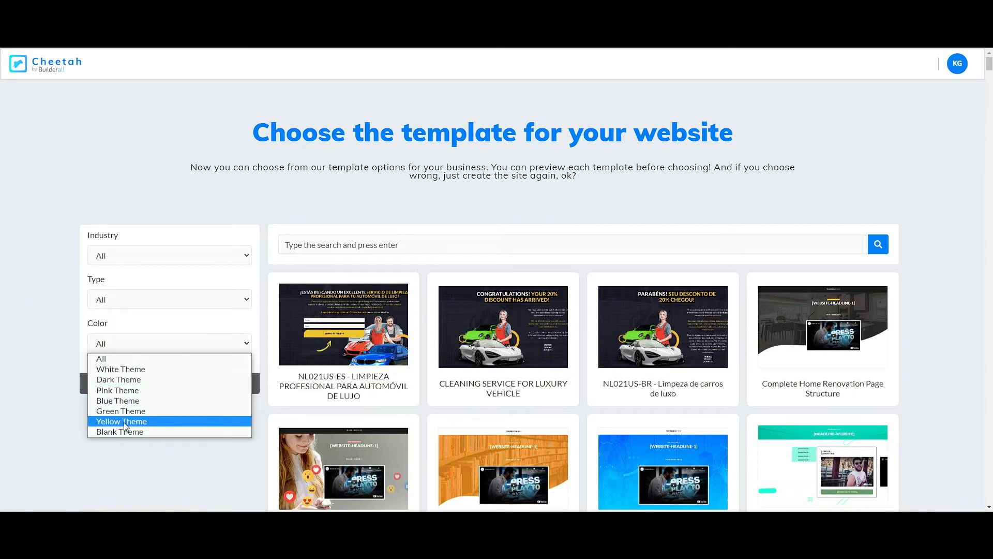
click(174, 149)
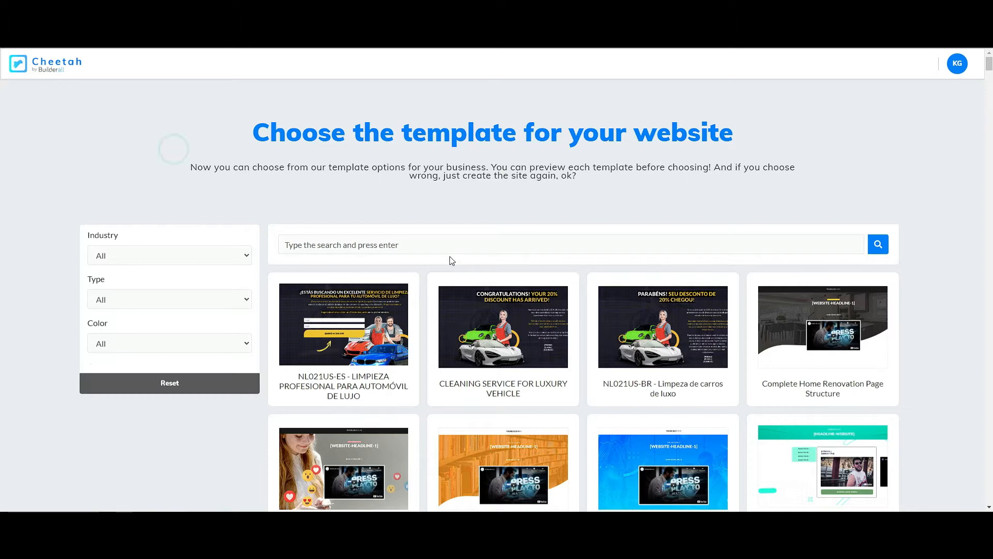
Browse the unfiltered template gallery to survey the available page designs
scroll(595, 237, down, 12)
scroll(599, 238, down, 10)
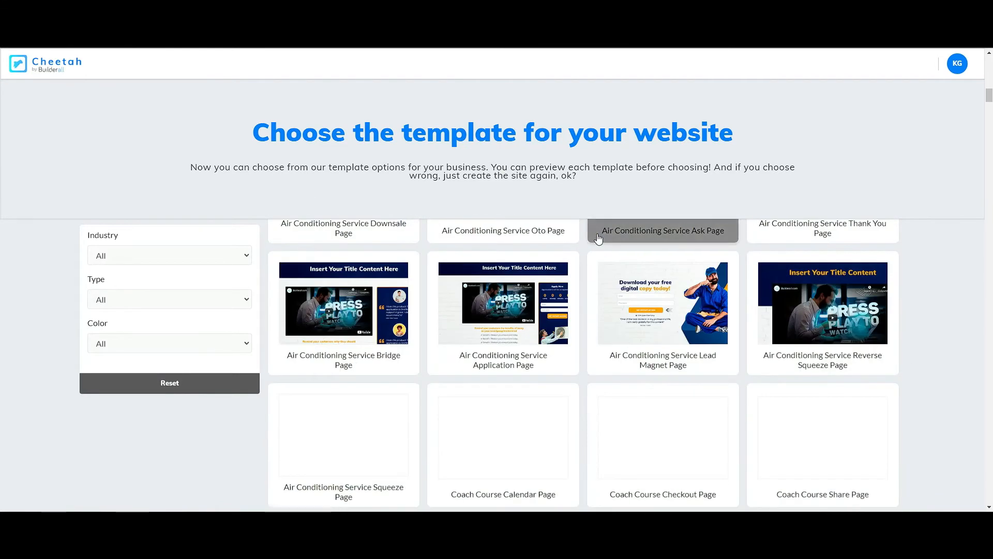
scroll(598, 238, up, 10)
scroll(599, 238, down, 5)
drag(991, 85, 961, 437)
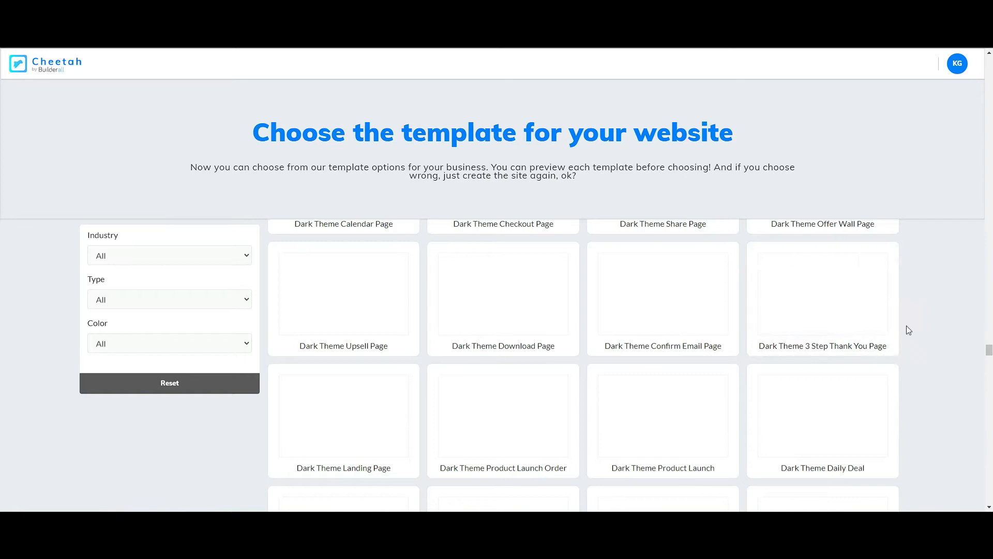
drag(990, 354, 990, 255)
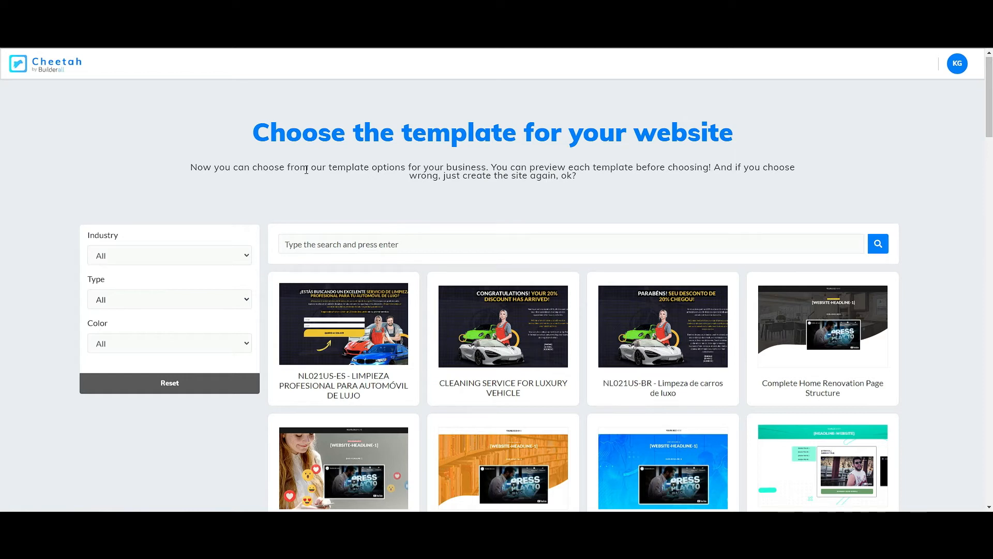
Filter the templates by the Lead magnet type and look over the first results
click(201, 298)
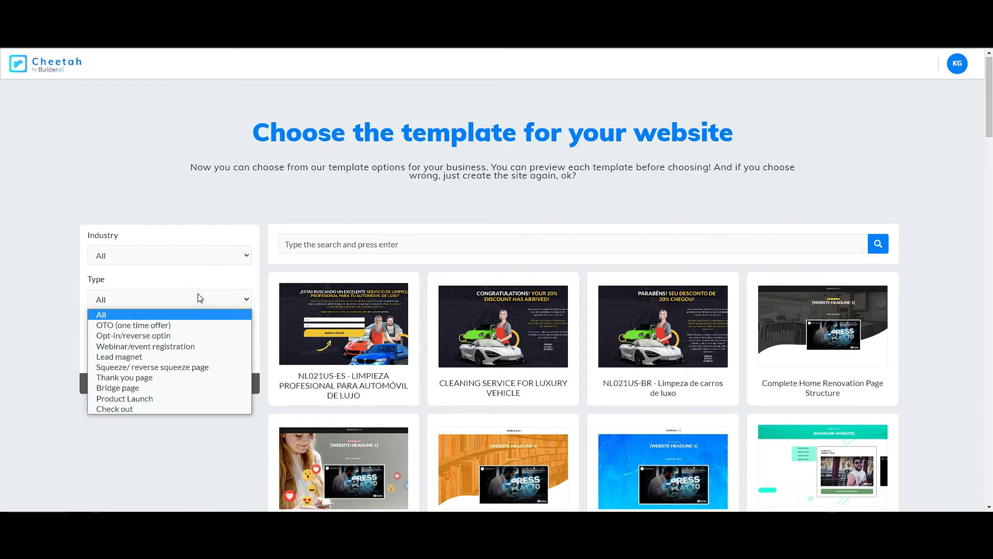
click(151, 354)
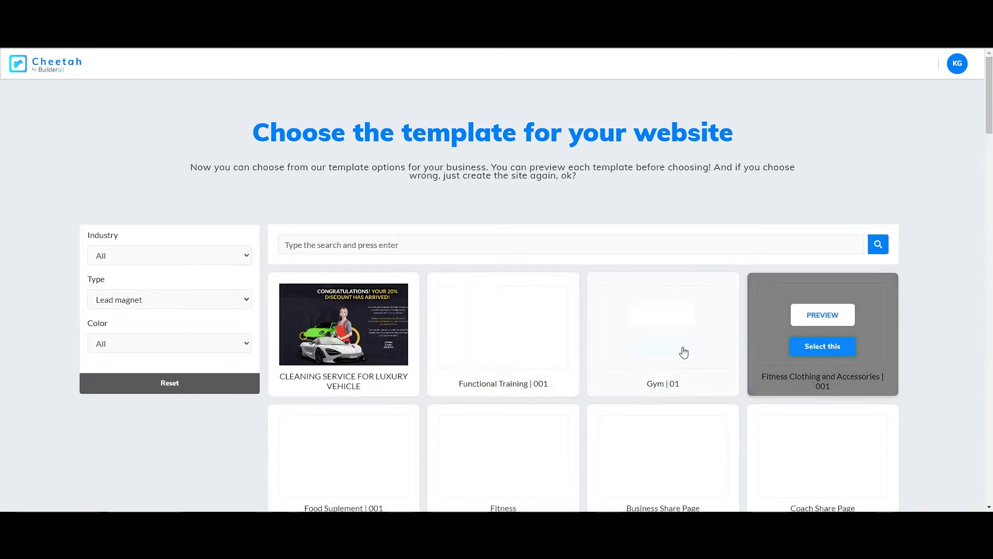
scroll(632, 344, down, 5)
scroll(632, 344, up, 3)
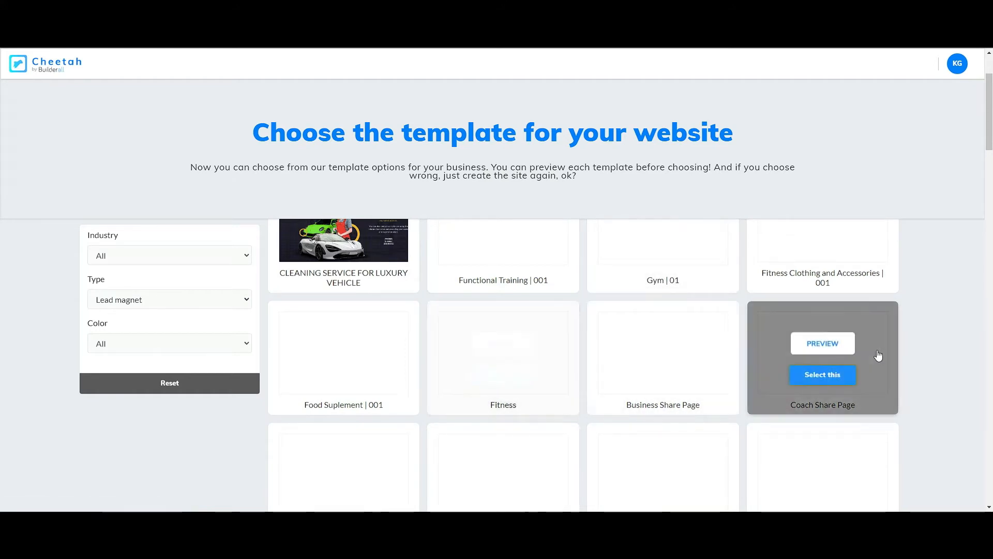
scroll(687, 325, up, 2)
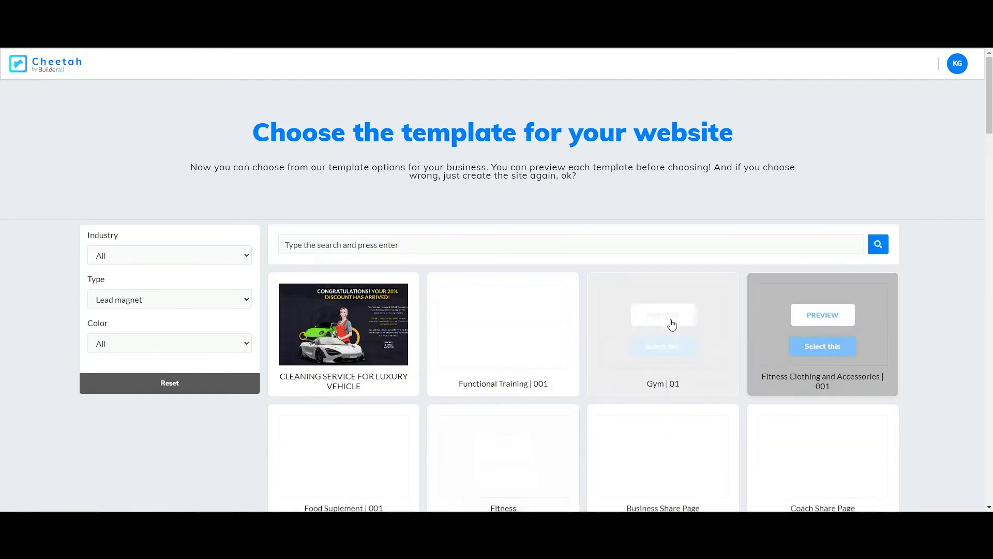
Browse further lead magnet templates and preview the Fitness template's home page
drag(991, 125, 992, 139)
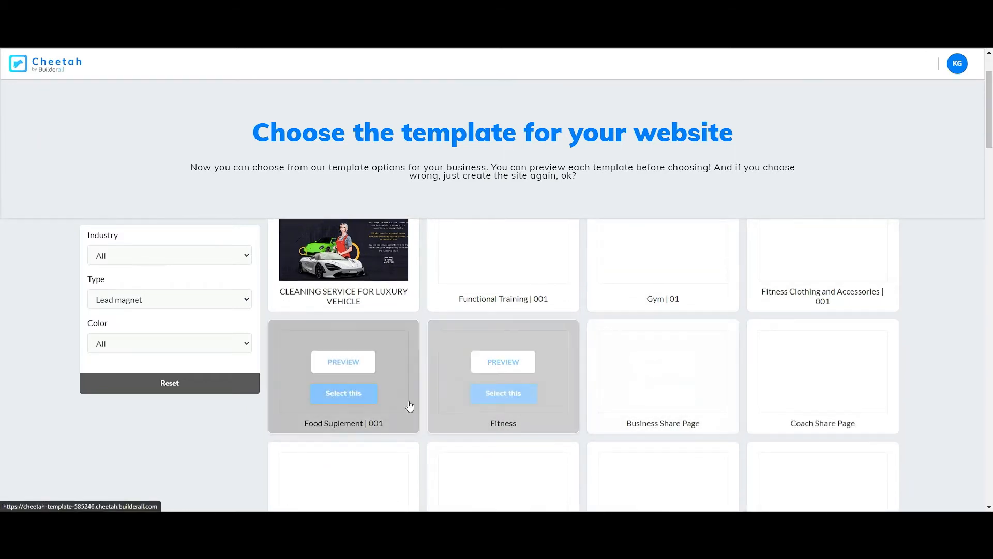
scroll(417, 388, down, 5)
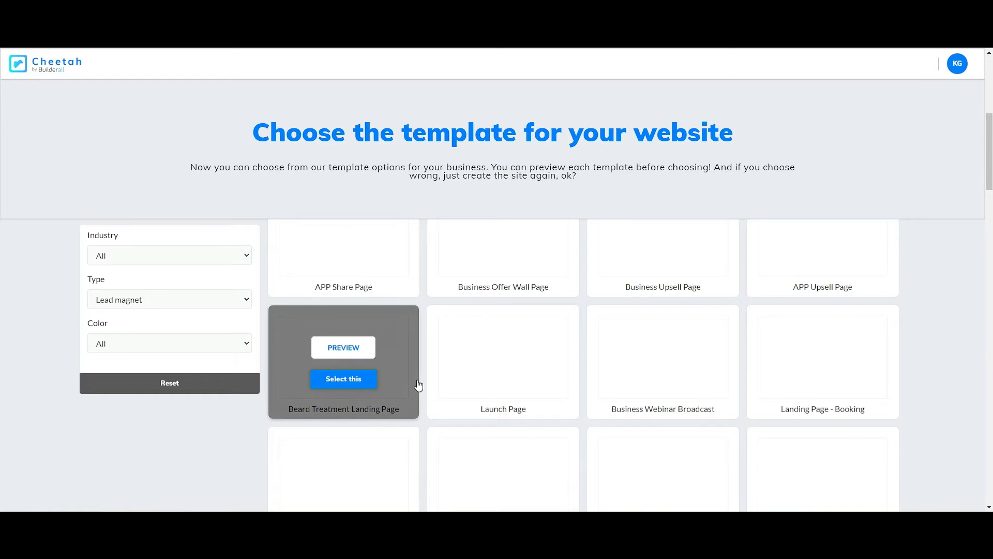
scroll(418, 385, down, 2)
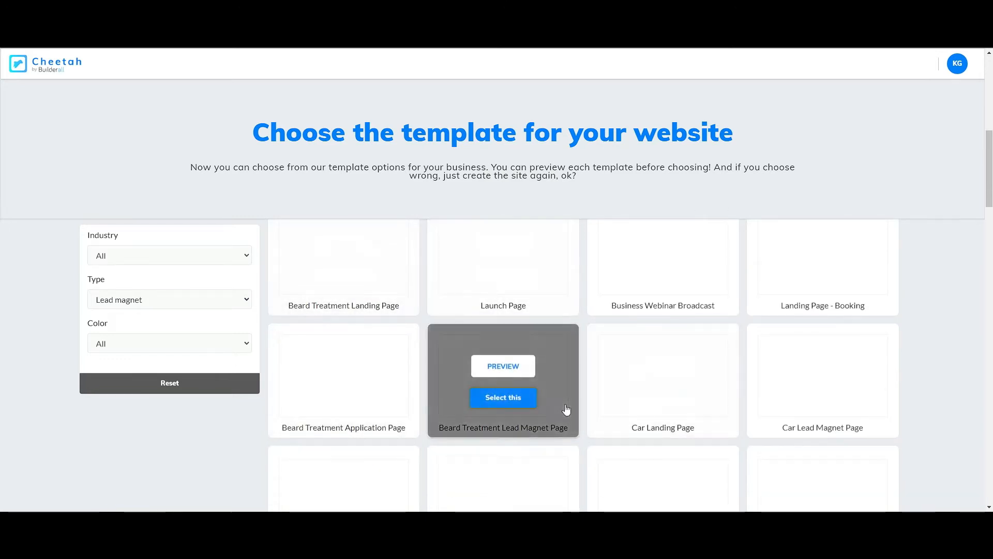
scroll(548, 403, down, 3)
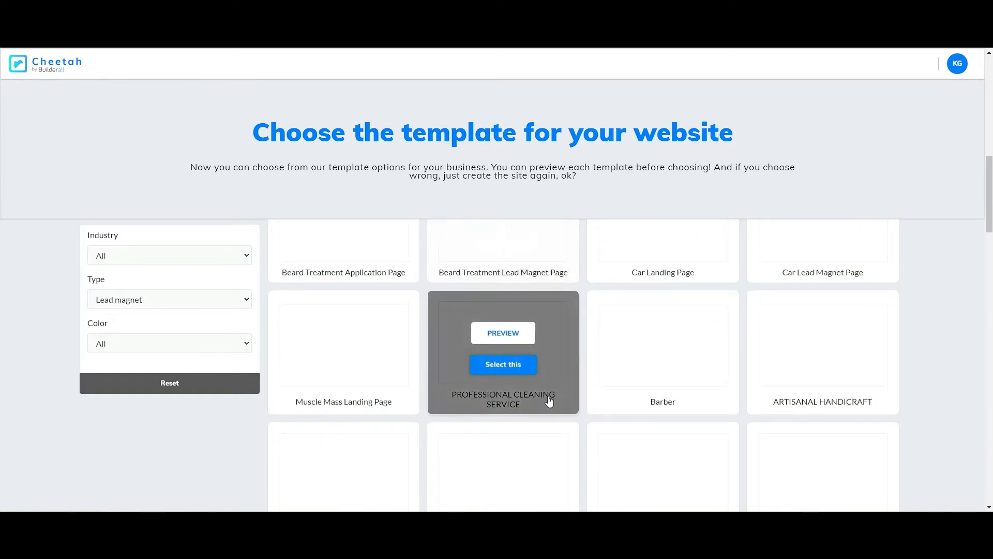
scroll(549, 400, up, 6)
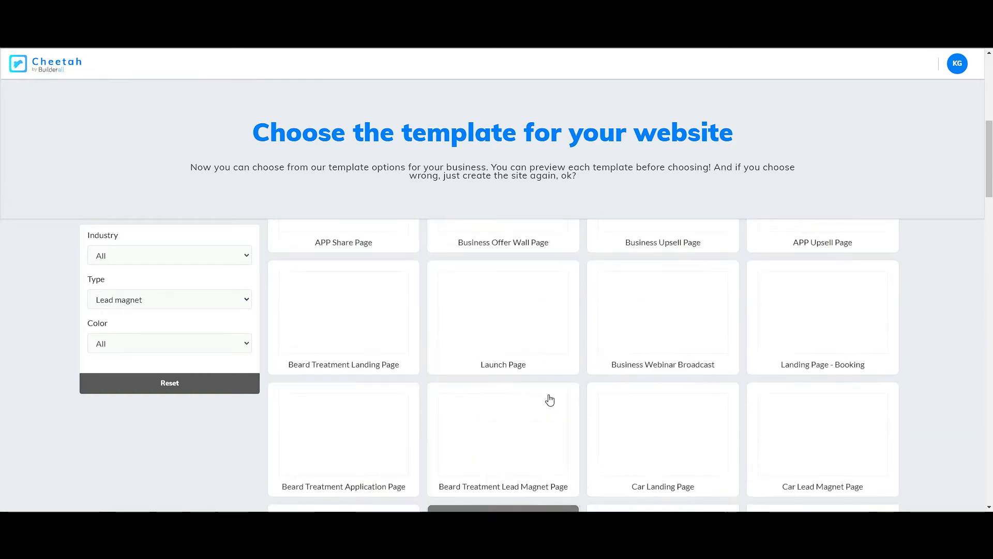
scroll(550, 398, down, 3)
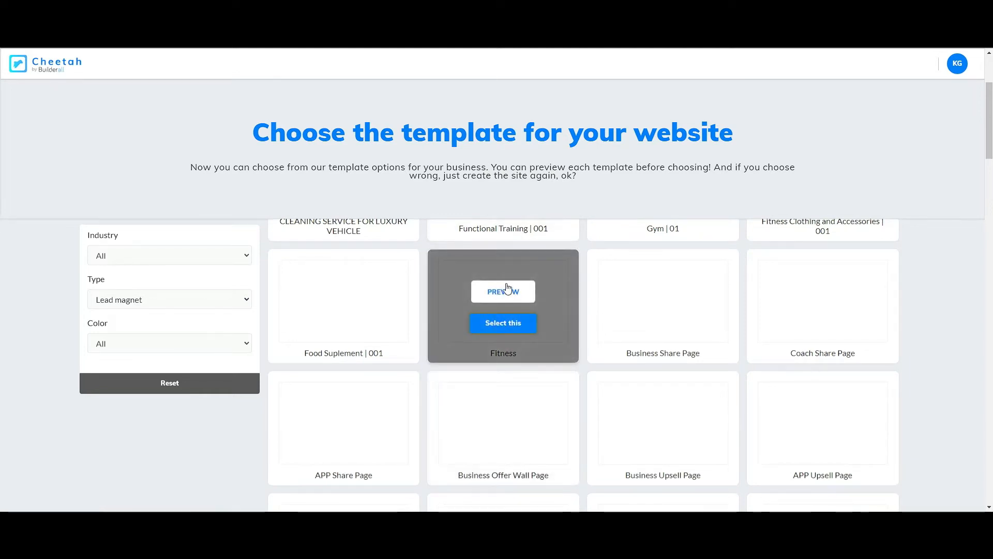
click(511, 294)
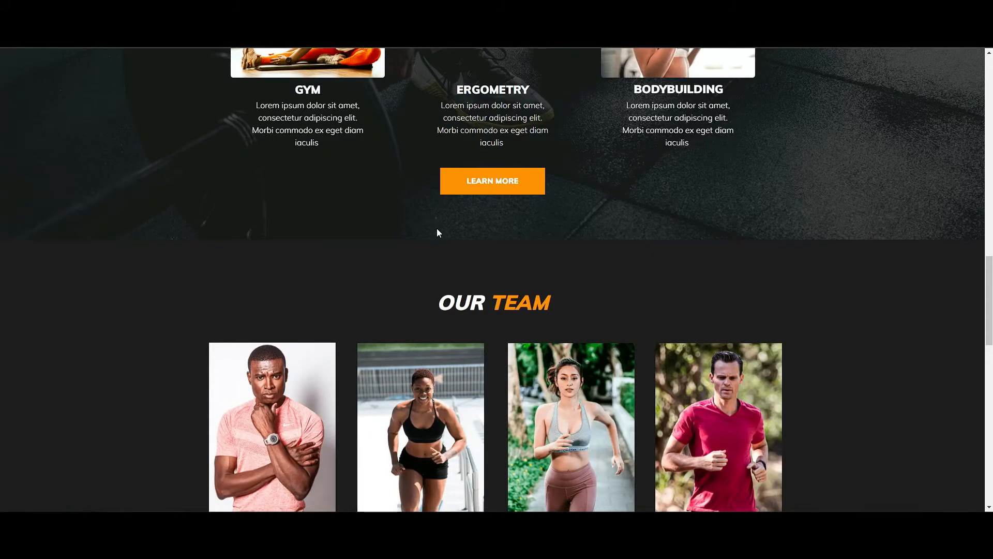
scroll(439, 232, up, 18)
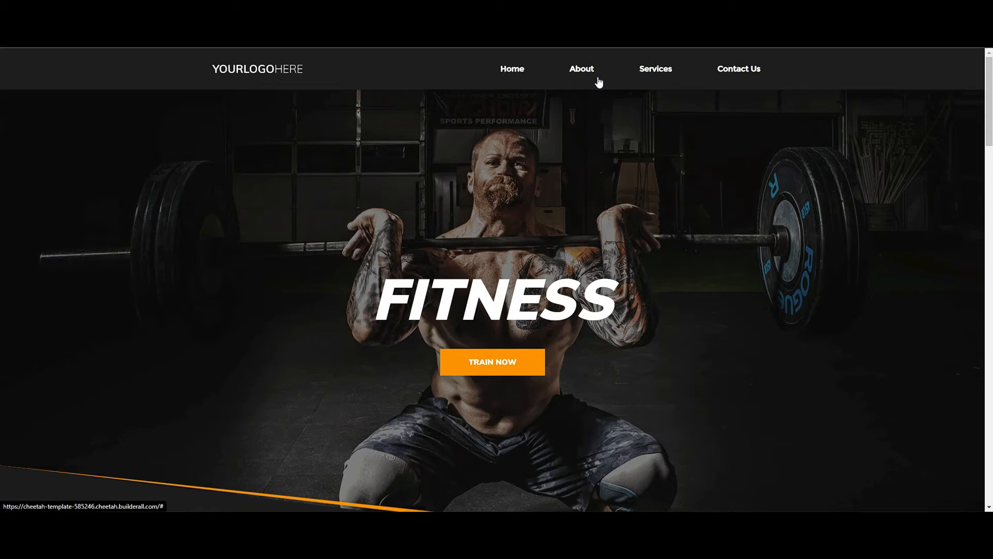
Examine the About page of the Fitness template preview down to its footer and return to its home page
click(576, 71)
scroll(368, 220, down, 9)
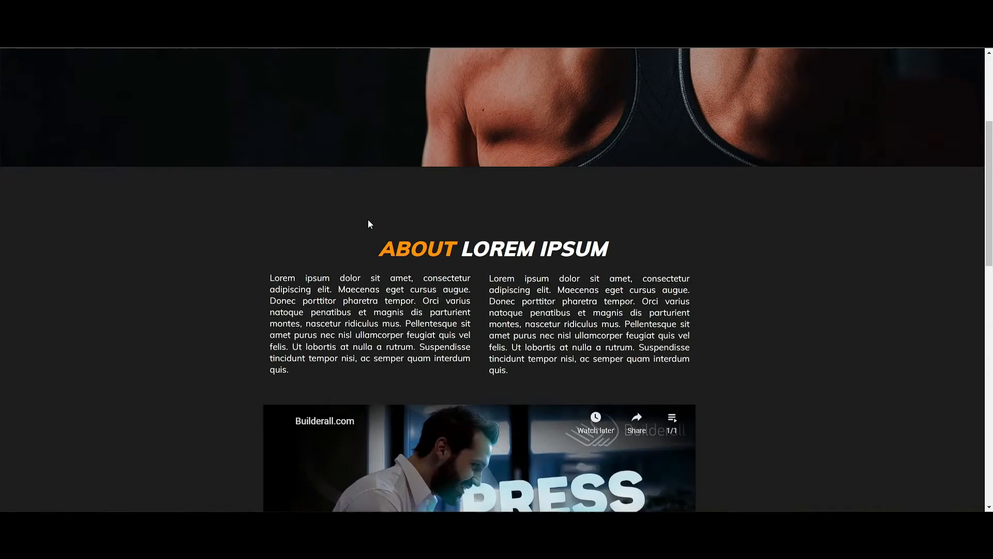
scroll(366, 234, up, 9)
scroll(377, 243, down, 4)
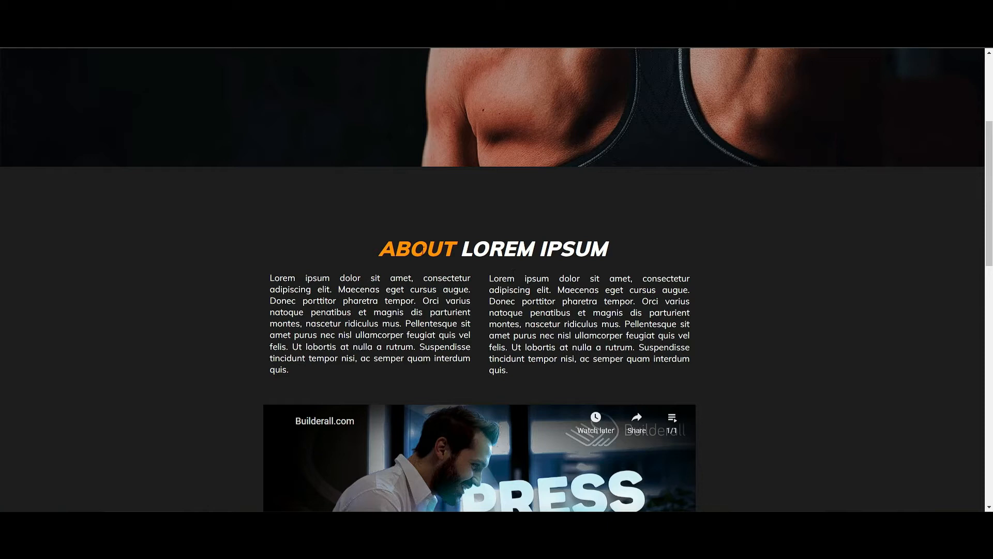
scroll(541, 288, down, 5)
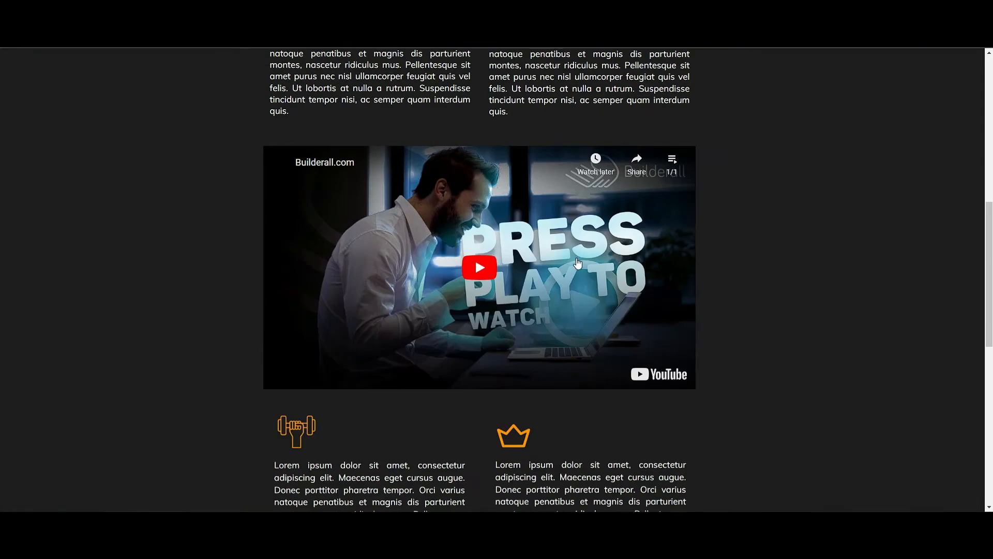
scroll(578, 263, down, 10)
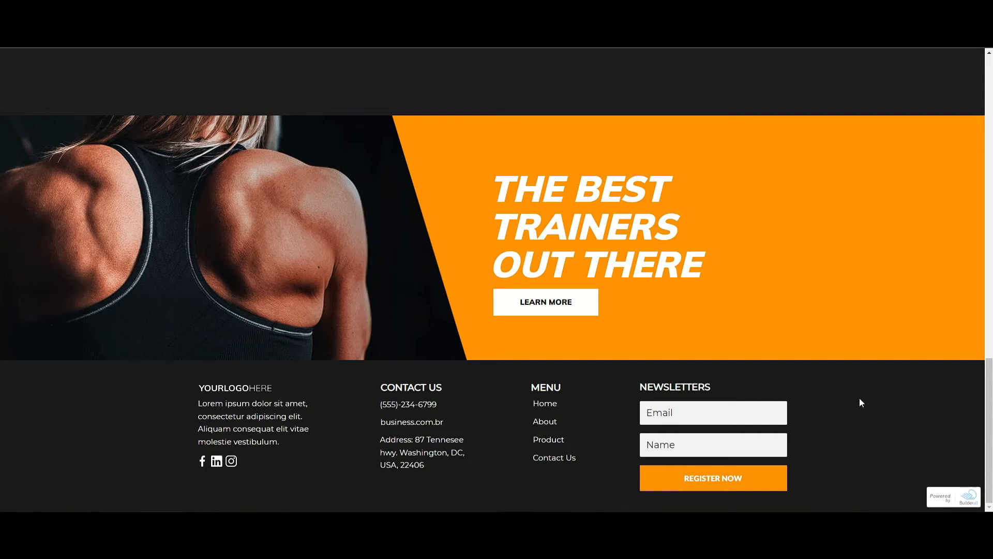
scroll(860, 403, up, 15)
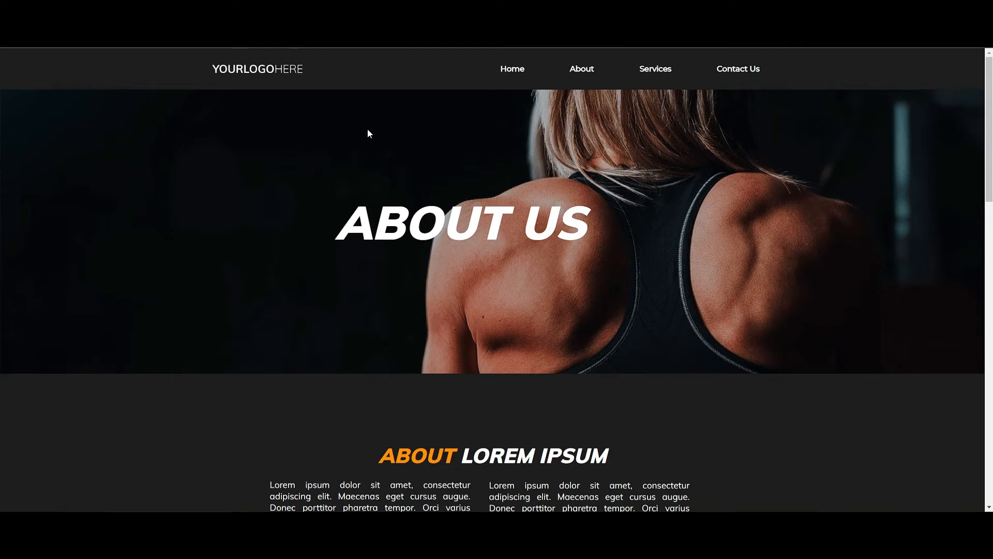
click(507, 75)
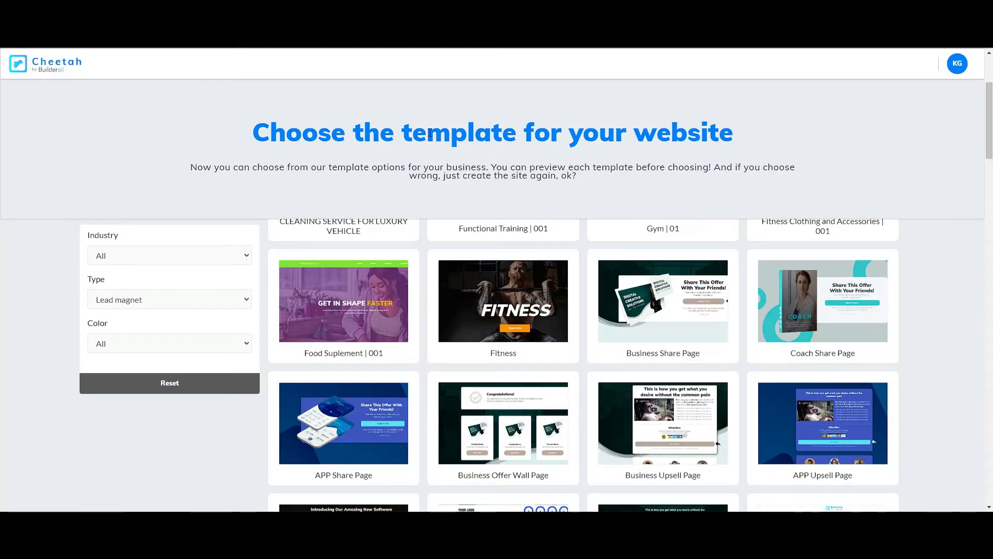
Create and publish the website from the Fitness template, and skip the dashboard's introductory tour
scroll(451, 185, down, 3)
scroll(451, 186, up, 4)
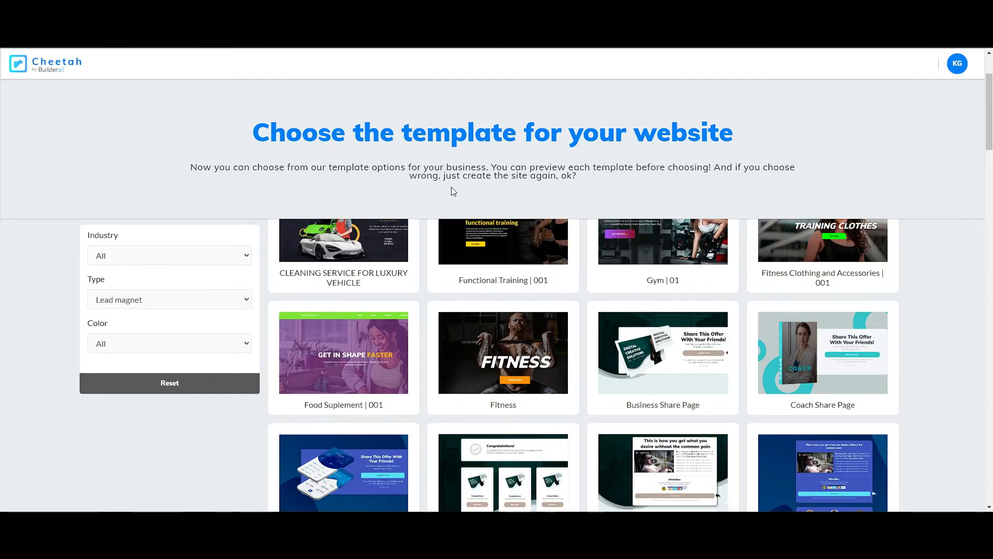
mouse_move(504, 380)
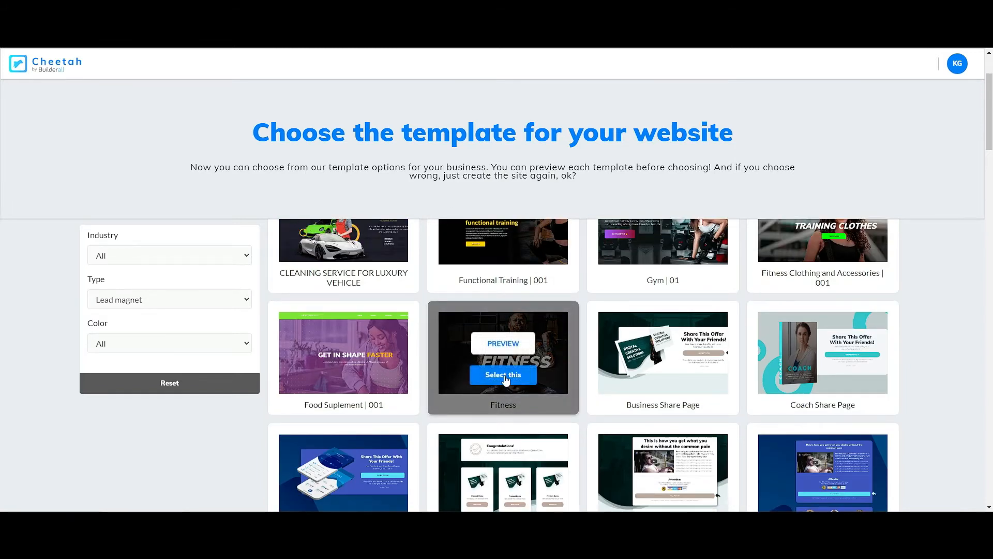
click(504, 376)
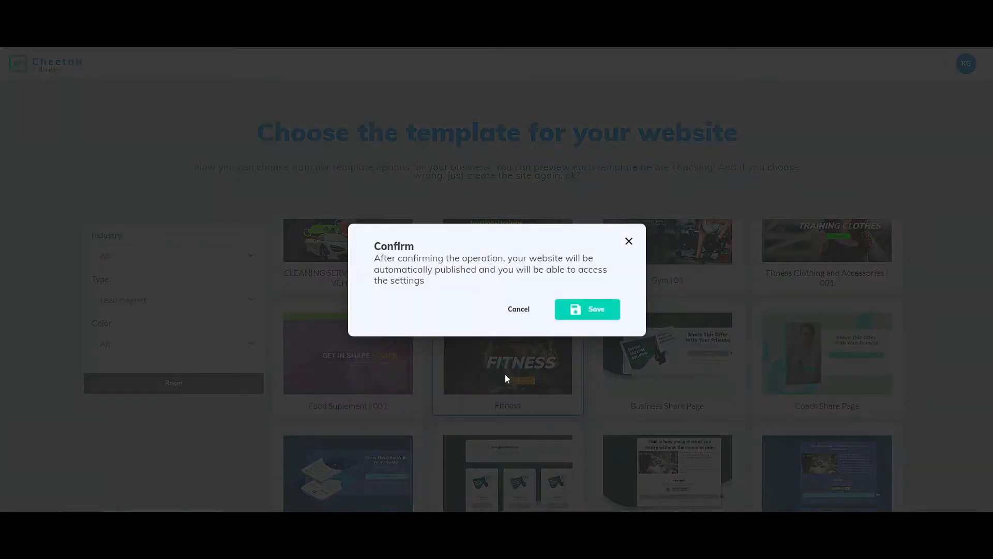
click(592, 312)
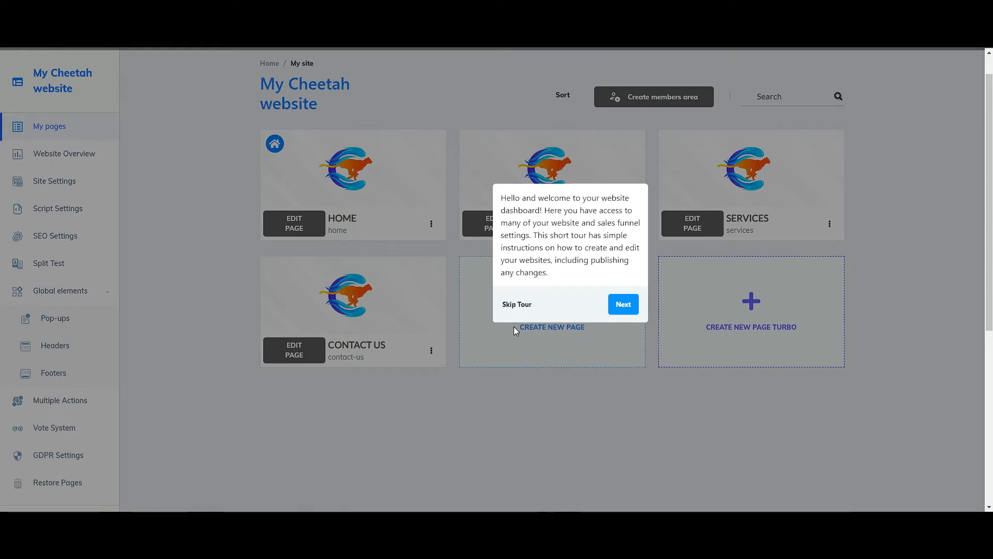
click(515, 305)
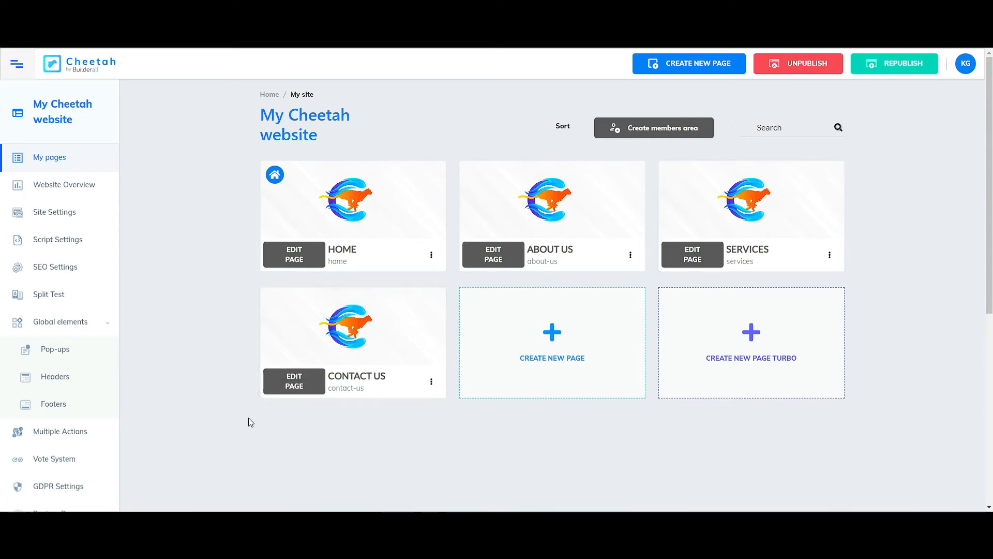
Open the Contact Us page for editing, skip the editor tour and collapse the sidebar
click(296, 384)
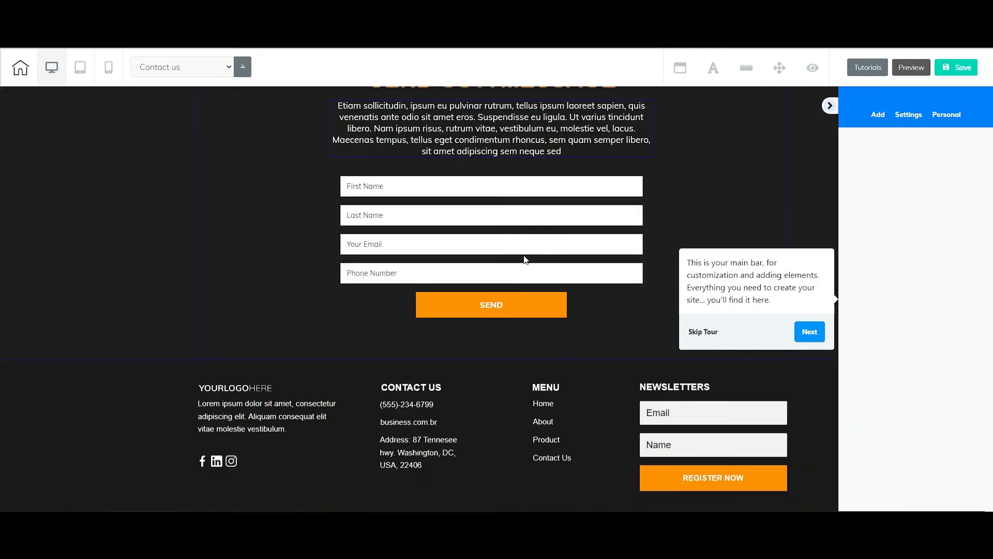
scroll(524, 256, up, 7)
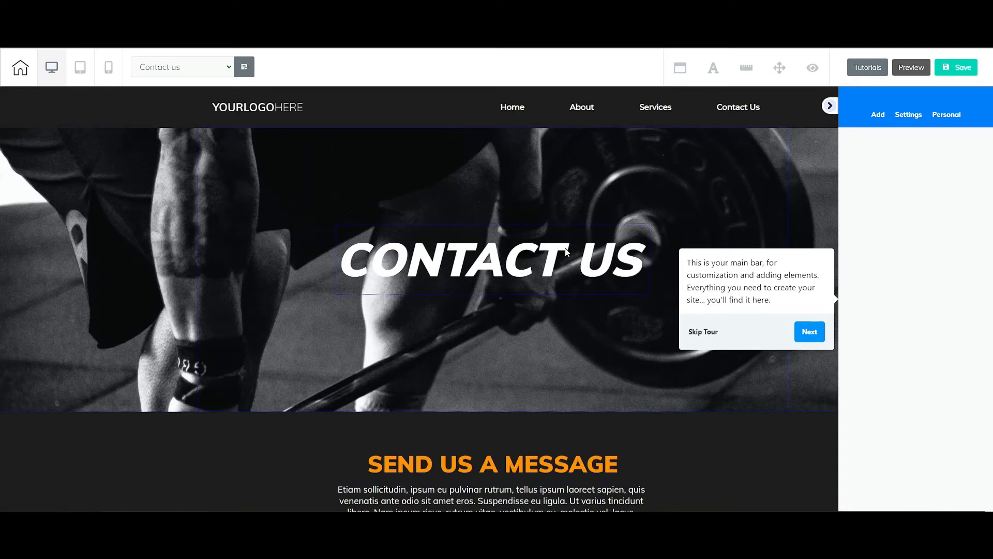
click(701, 332)
click(829, 106)
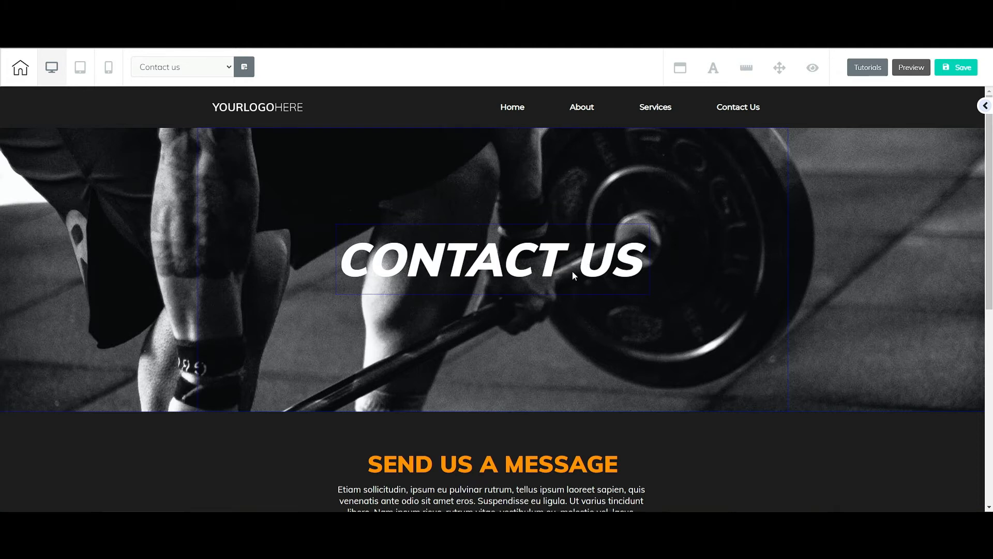
Replace the word "CONTACT" with "Message" in the hero heading of the Contact Us page
click(559, 268)
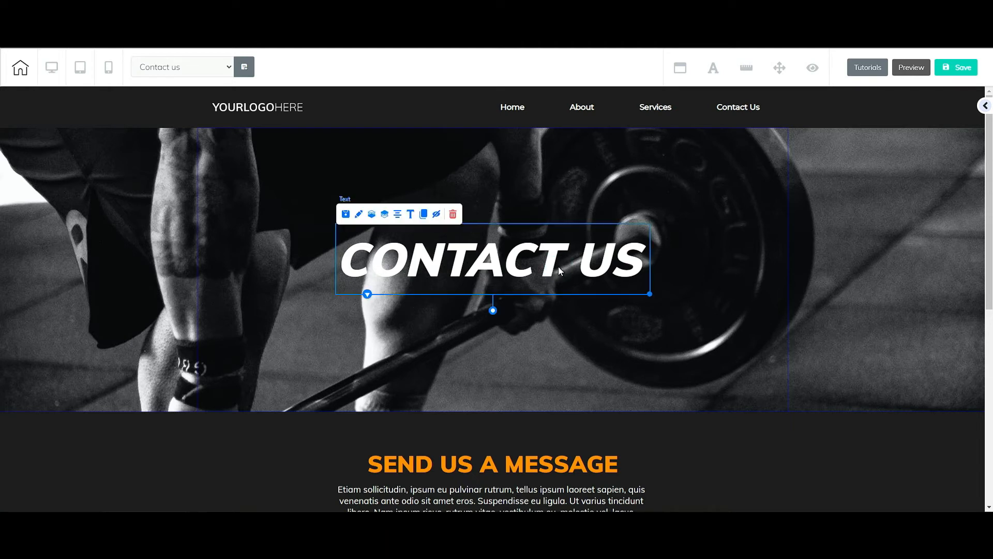
double_click(562, 262)
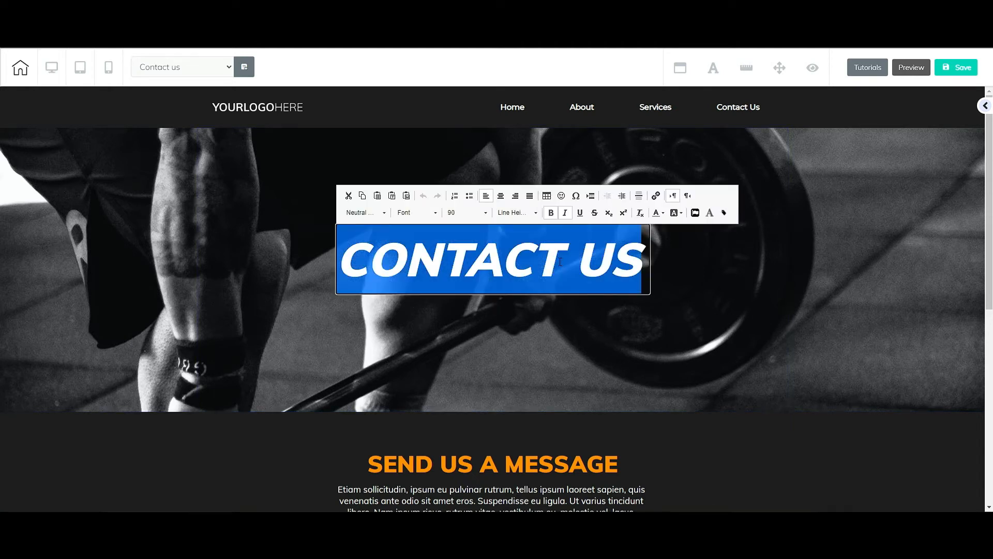
click(562, 265)
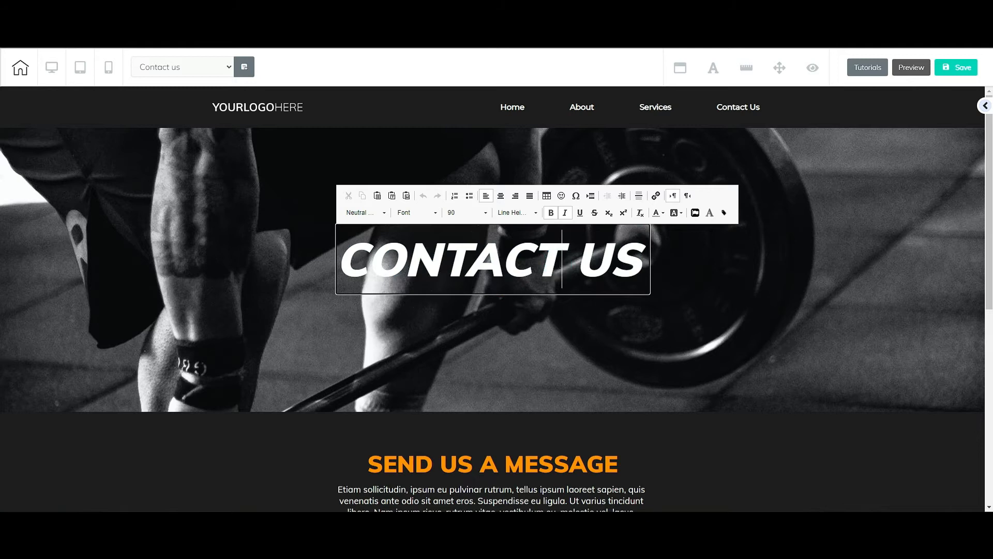
triple_click(564, 265)
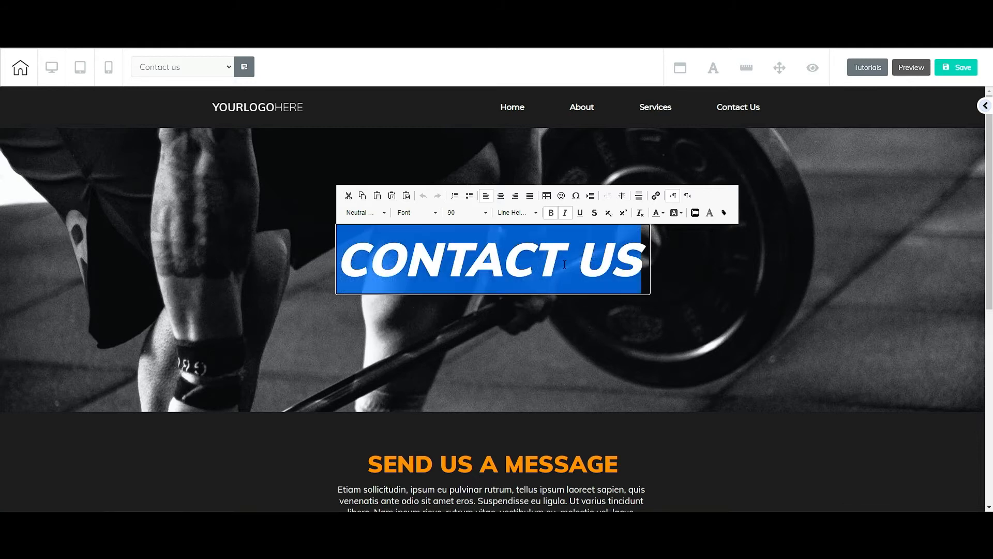
click(577, 262)
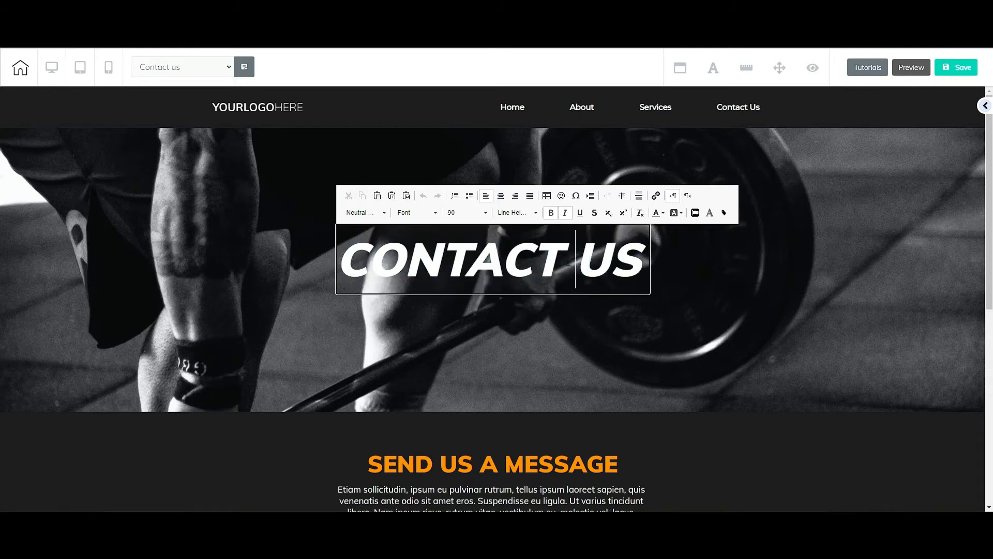
drag(567, 261, 349, 261)
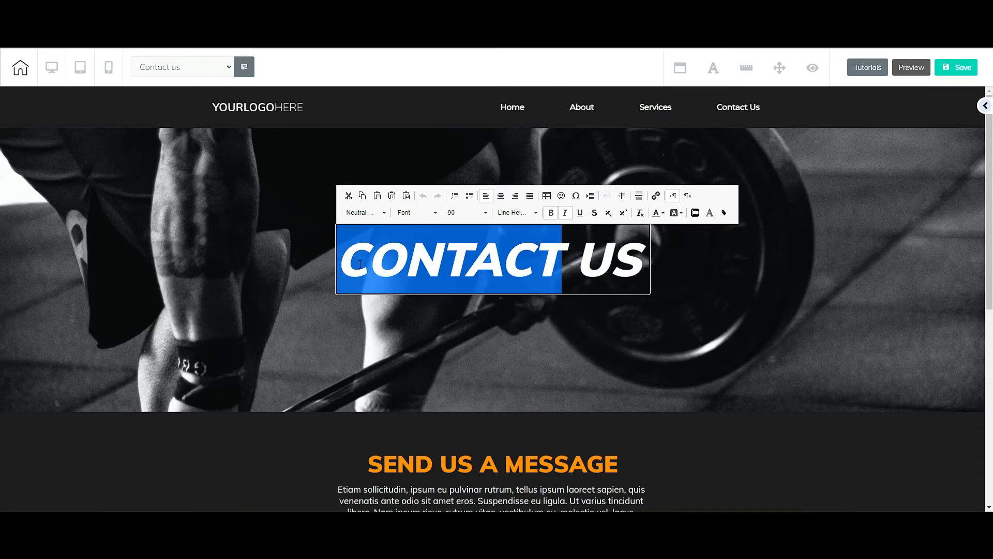
text(Message)
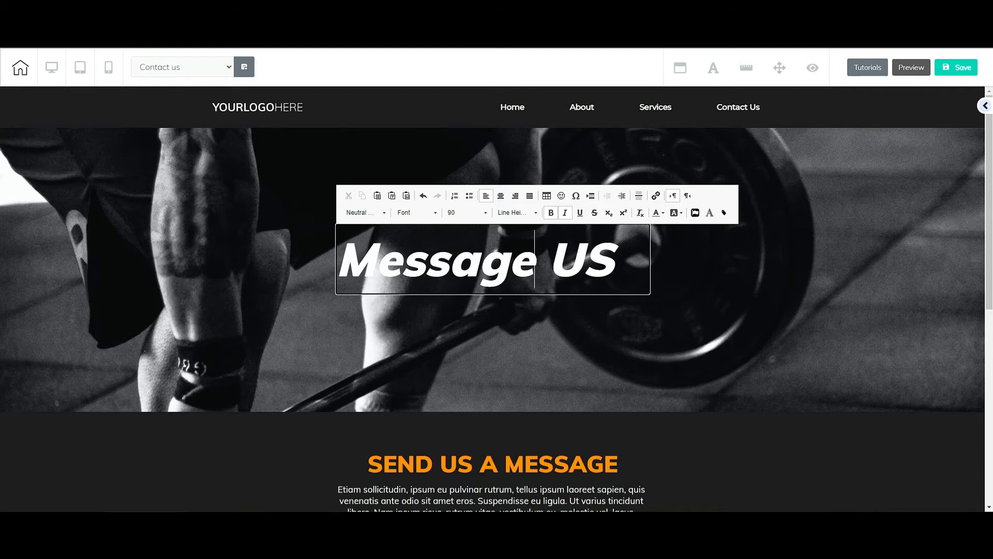
Try the Muli Black font on the entire hero heading and settle on Muli Light
triple_click(554, 265)
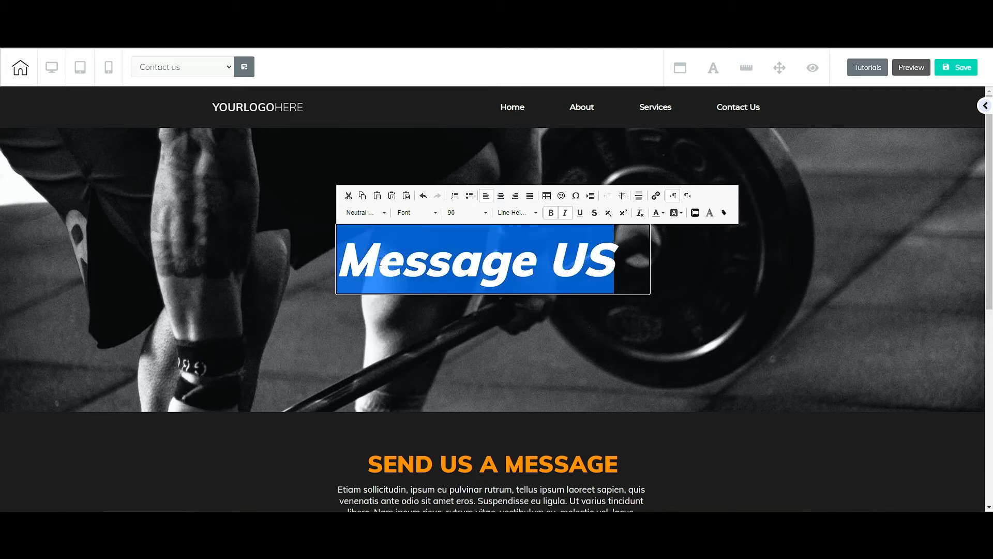
click(434, 214)
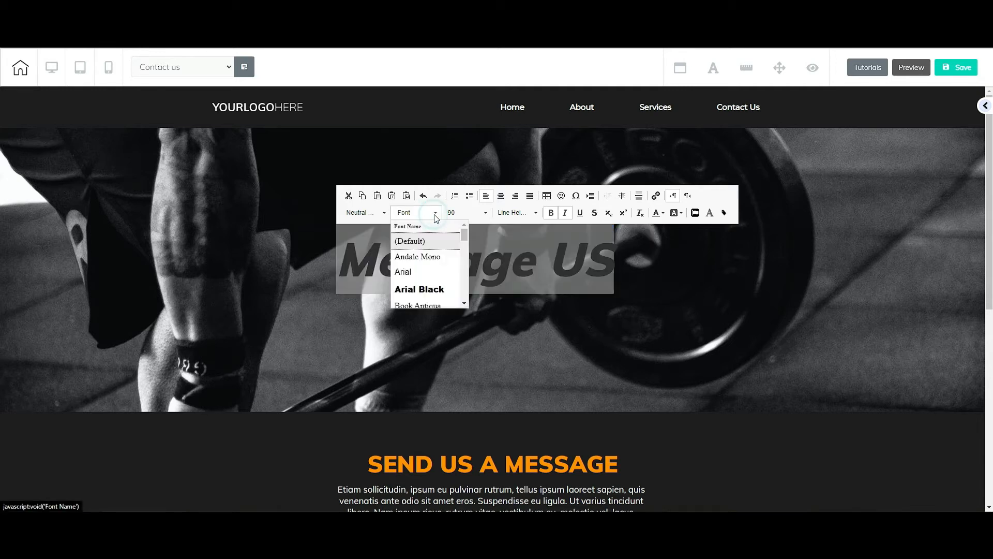
scroll(432, 243, down, 2)
scroll(432, 243, up, 2)
scroll(434, 247, down, 1)
scroll(434, 247, down, 3)
click(433, 265)
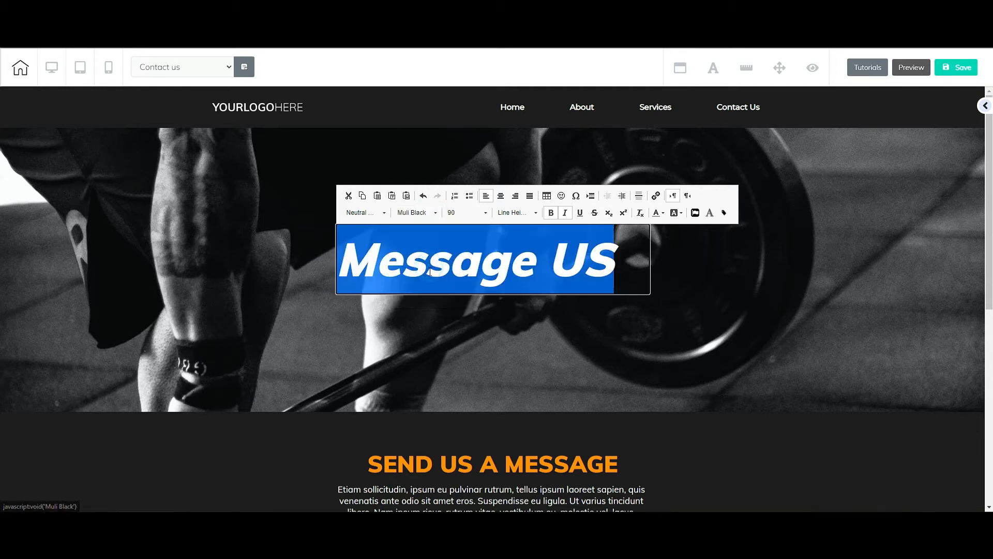
click(435, 213)
click(416, 280)
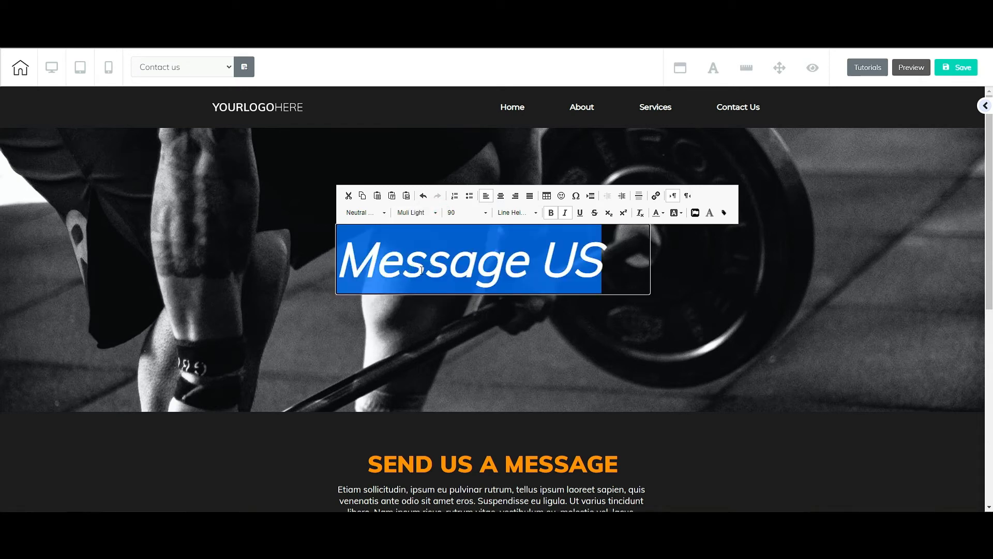
Remove the italic style from the "Message US" heading, keep it bold, and finish editing the text
click(485, 213)
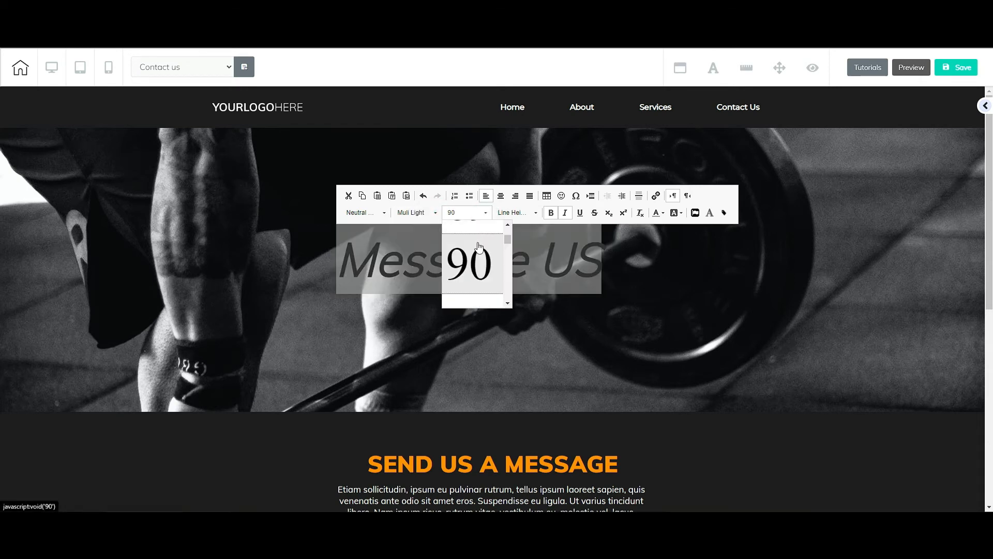
click(538, 244)
click(529, 249)
triple_click(529, 249)
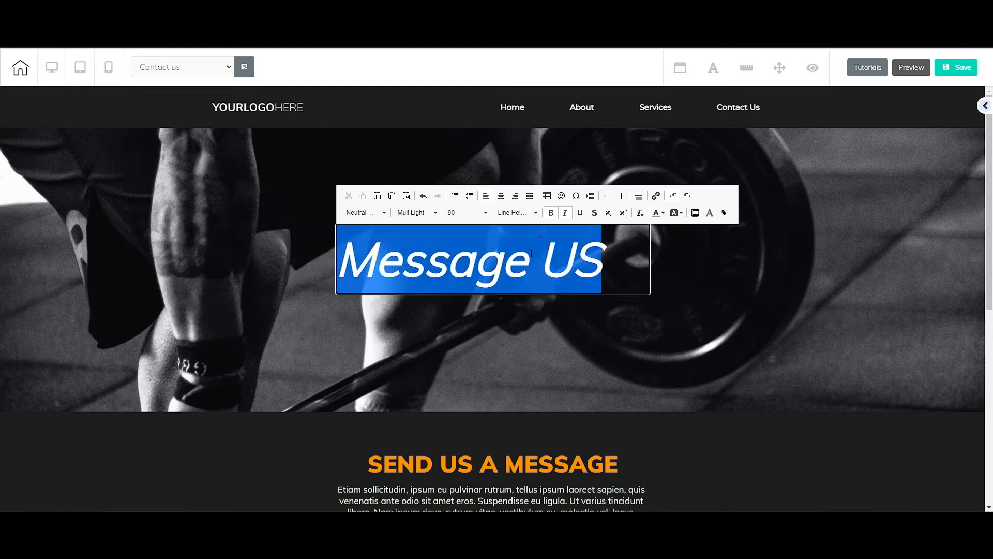
click(550, 214)
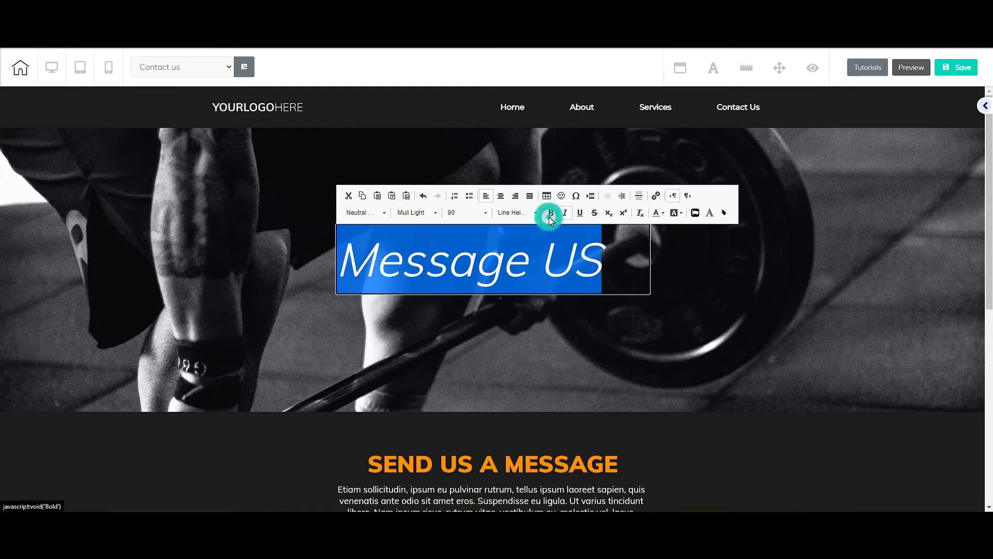
click(567, 213)
click(551, 214)
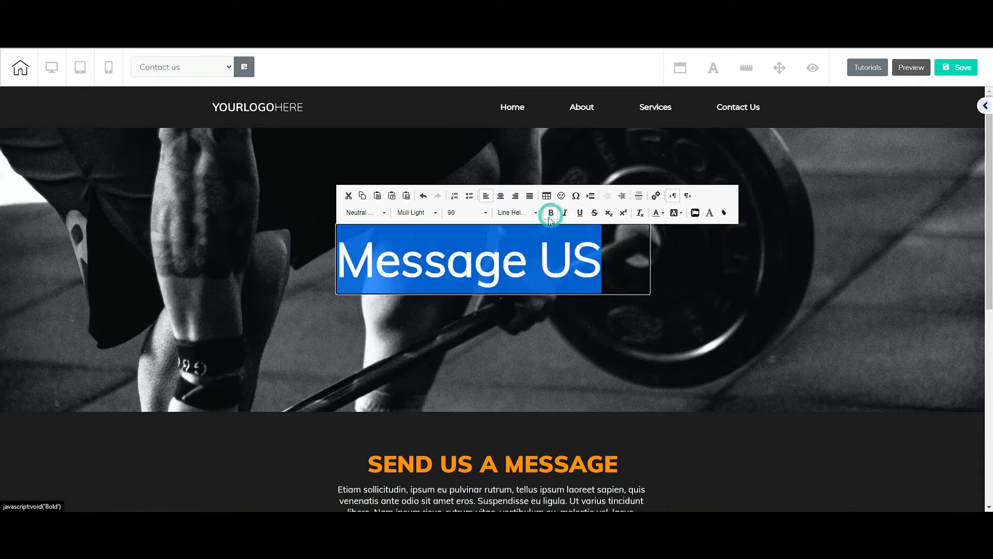
click(605, 261)
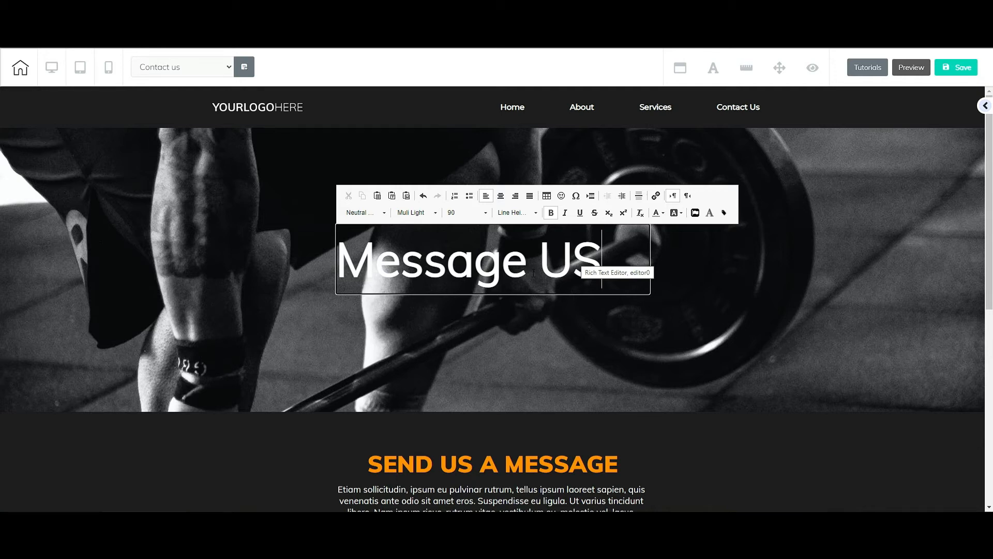
click(472, 340)
click(255, 189)
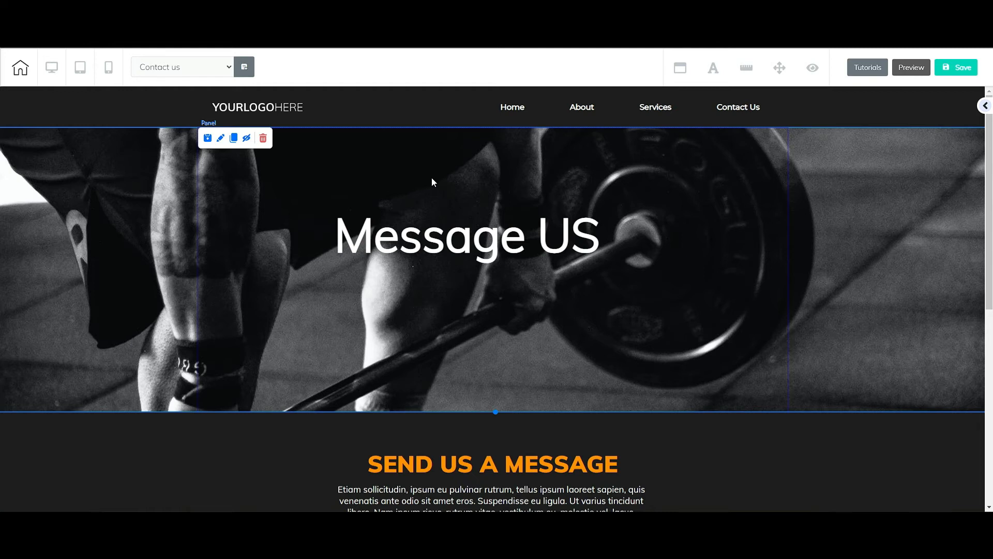
Examine how the Contact Us page is divided into panels by selecting the hero, message form and footer panels in turn
scroll(433, 179, down, 4)
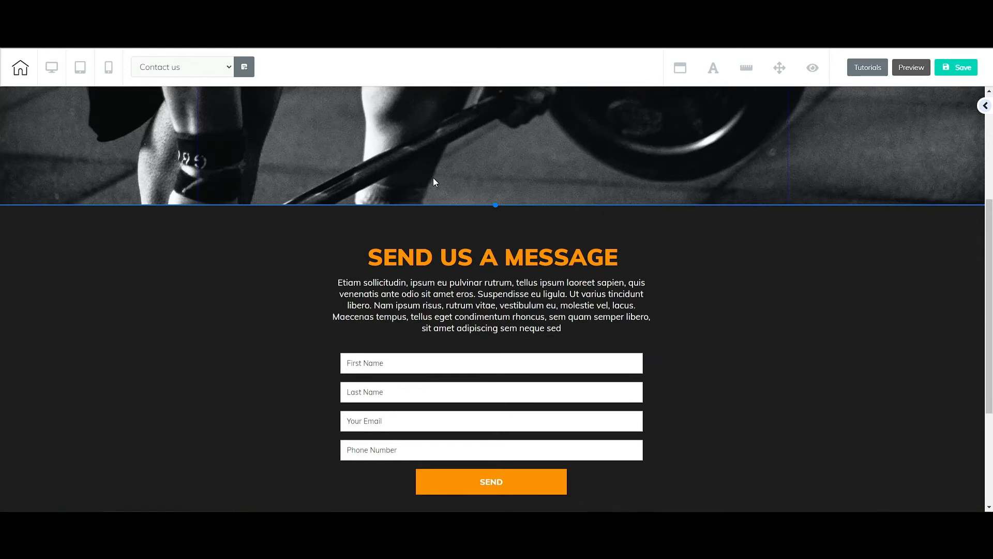
scroll(433, 178, down, 3)
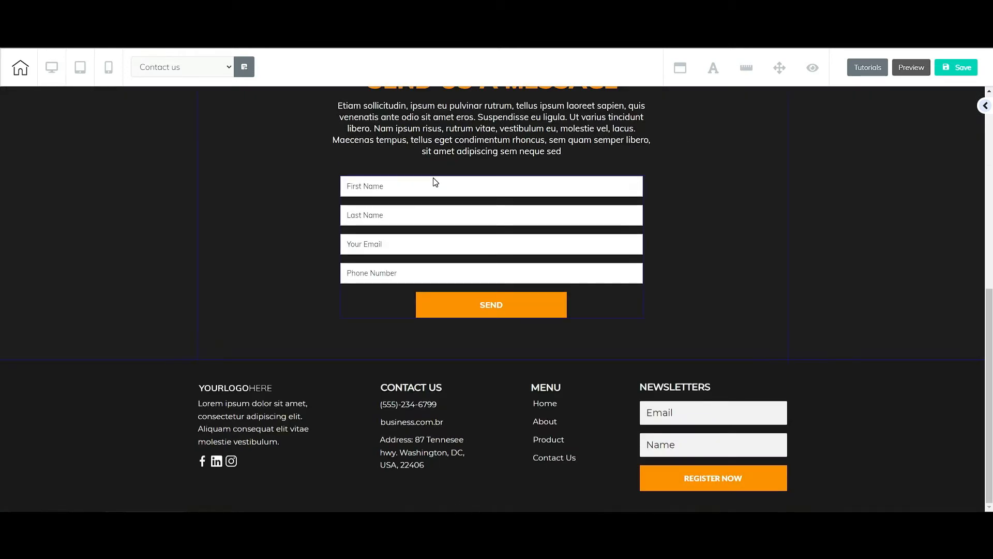
scroll(434, 181, up, 7)
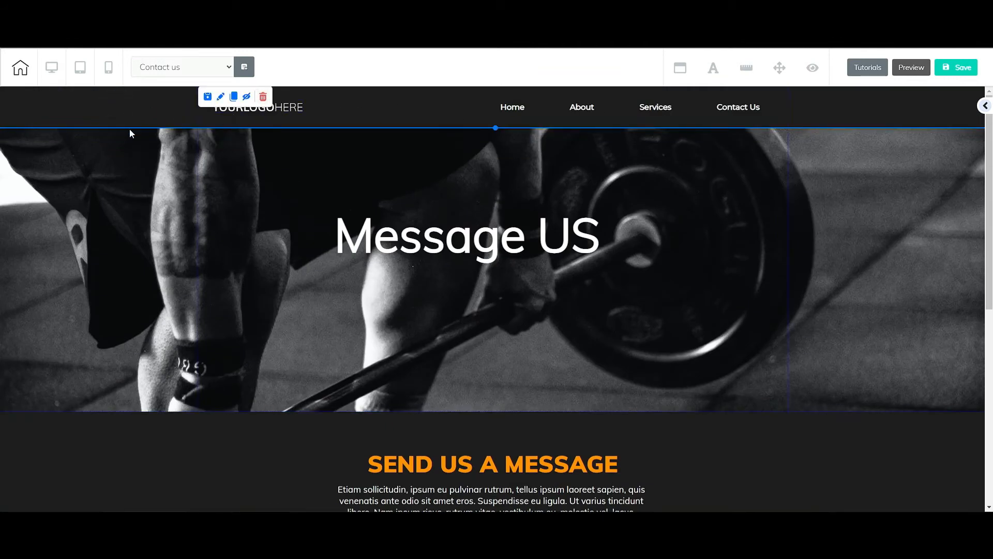
click(156, 177)
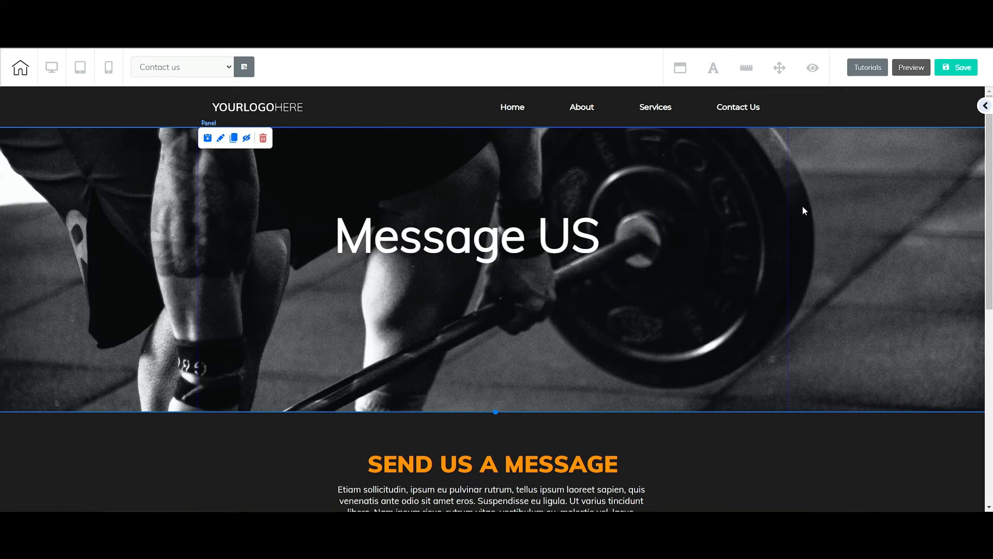
scroll(802, 205, down, 3)
click(830, 307)
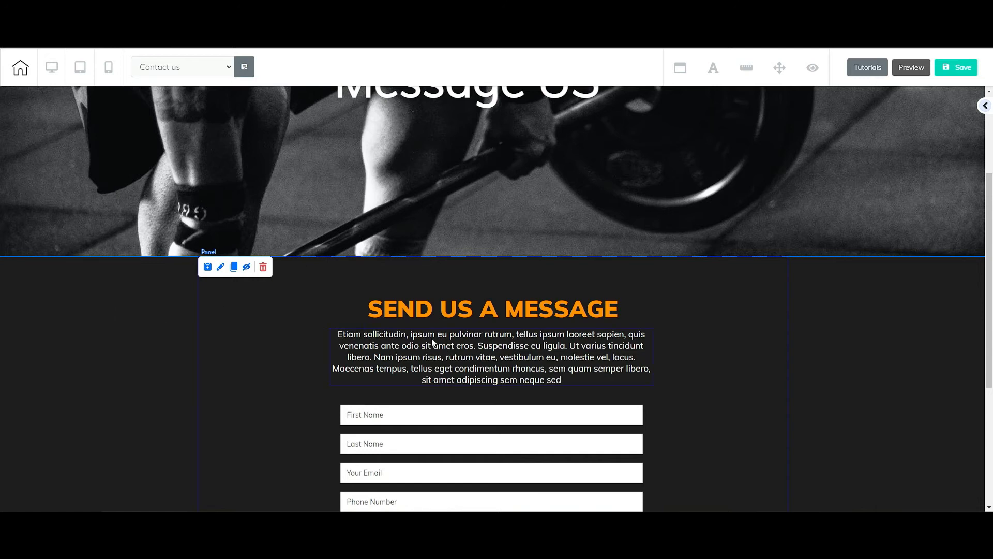
scroll(431, 342, down, 2)
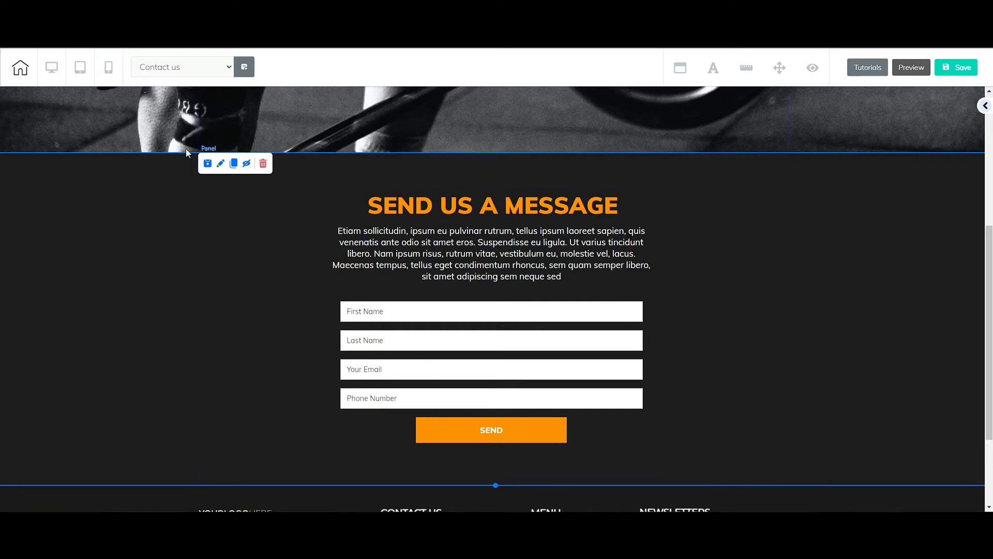
scroll(147, 291, down, 2)
click(136, 429)
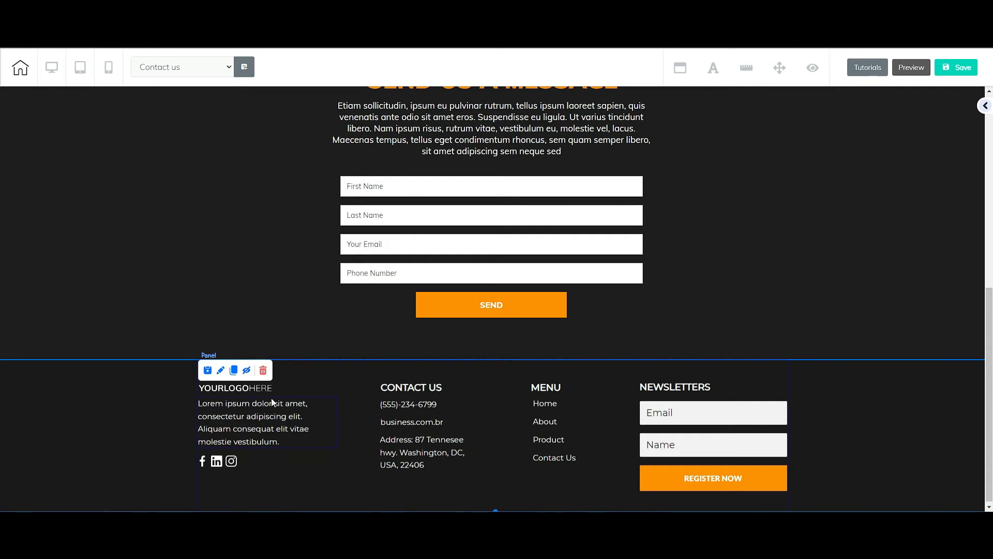
scroll(405, 400, up, 6)
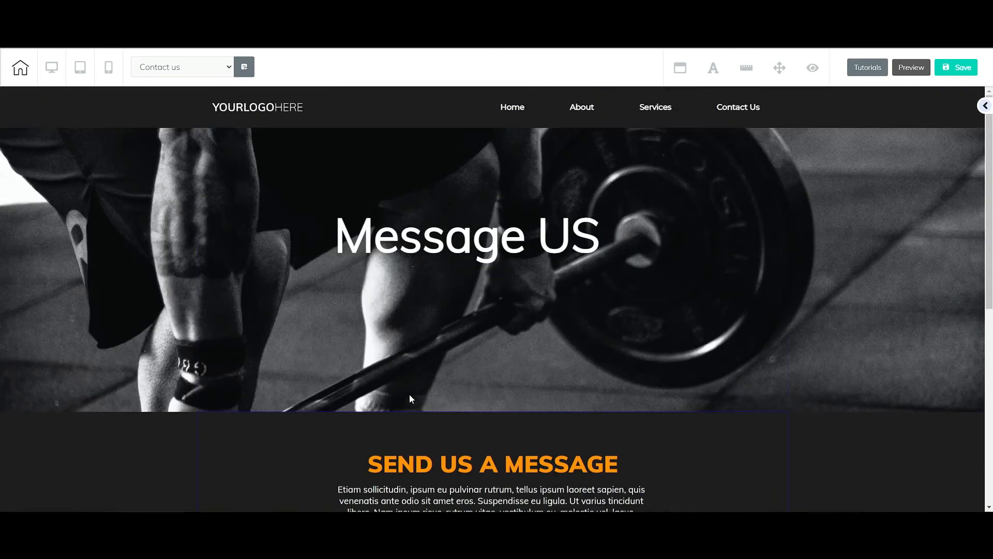
Compare the ready-made panels with the individual elements that can be added to the Contact Us page
click(986, 107)
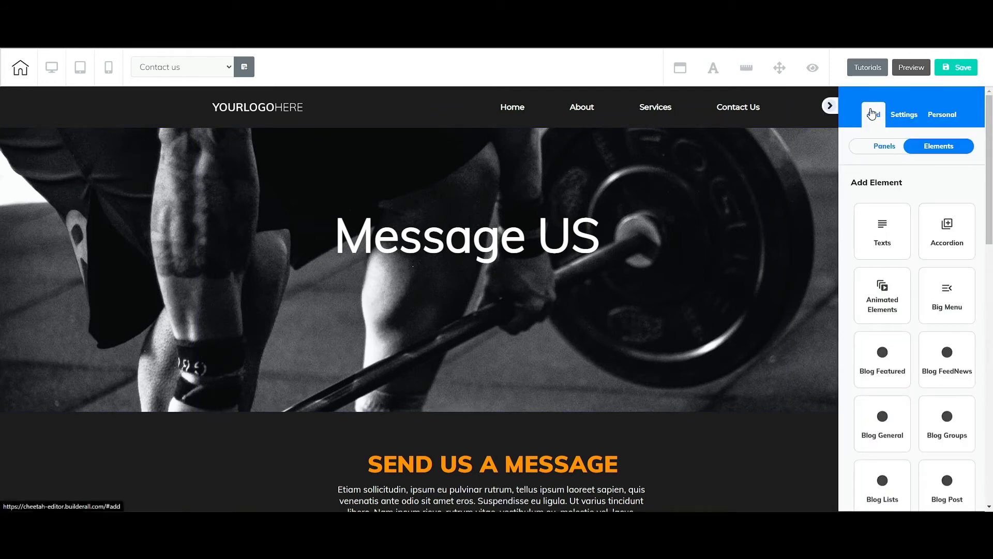
click(883, 147)
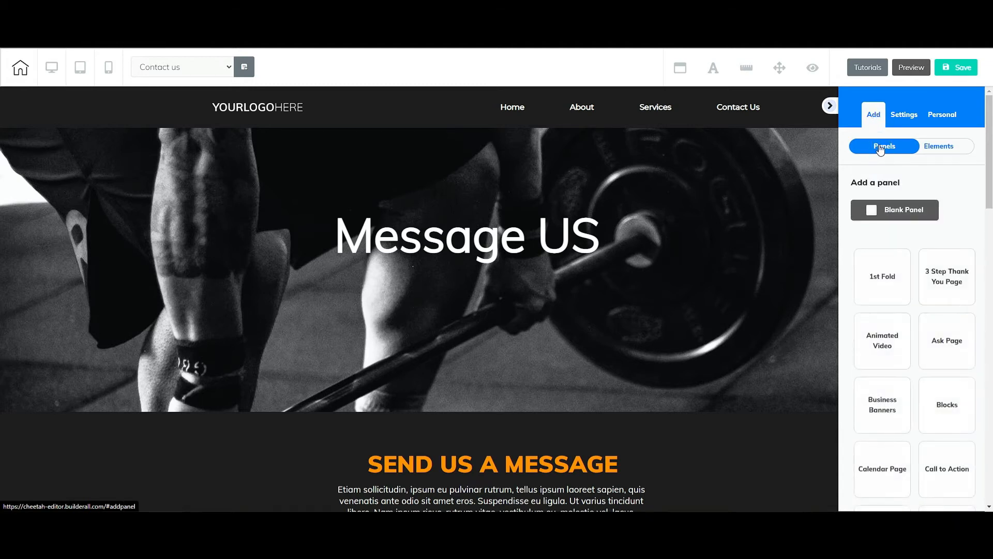
click(944, 147)
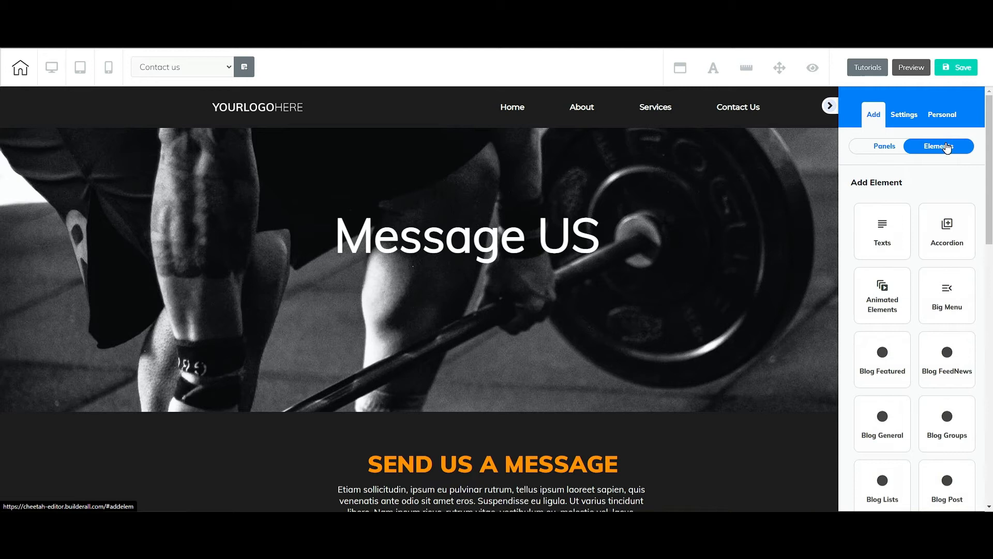
click(887, 152)
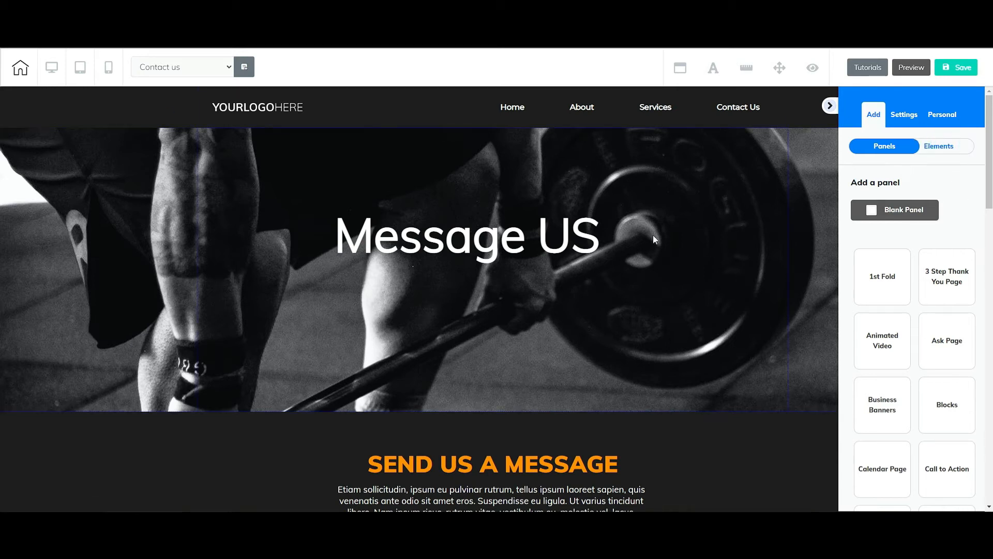
click(929, 147)
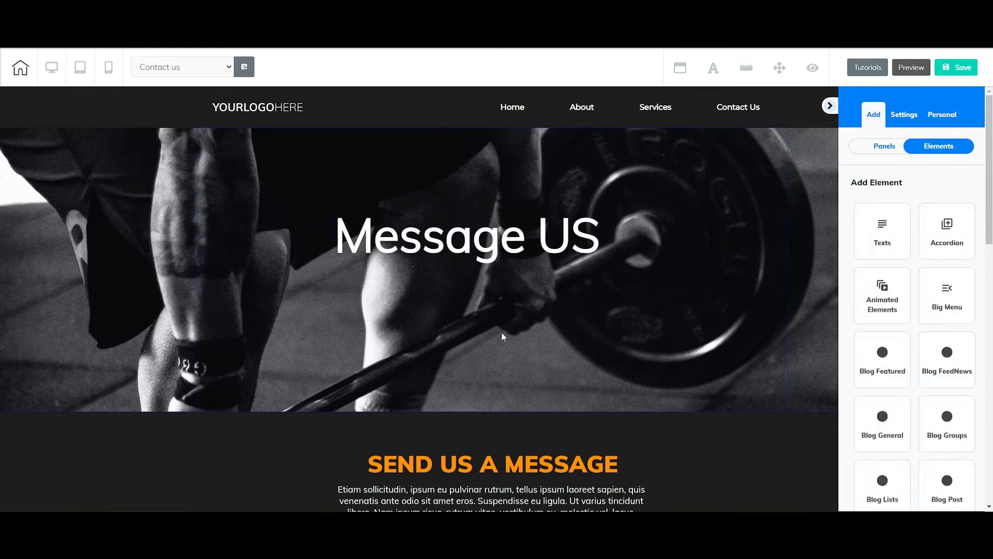
scroll(504, 329, down, 4)
scroll(506, 327, up, 4)
Move the "Message US" heading higher in the hero panel and select the panel behind it
drag(506, 240, 483, 208)
click(249, 175)
drag(422, 222, 428, 207)
click(290, 198)
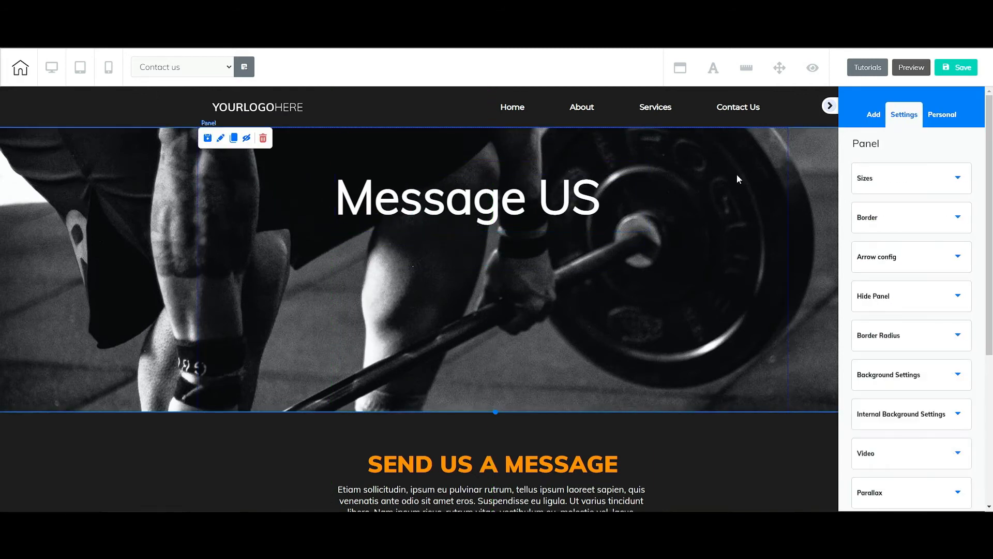
Add the green "Register Now" button to the hero panel and position it just beneath the "Message US" heading
click(873, 118)
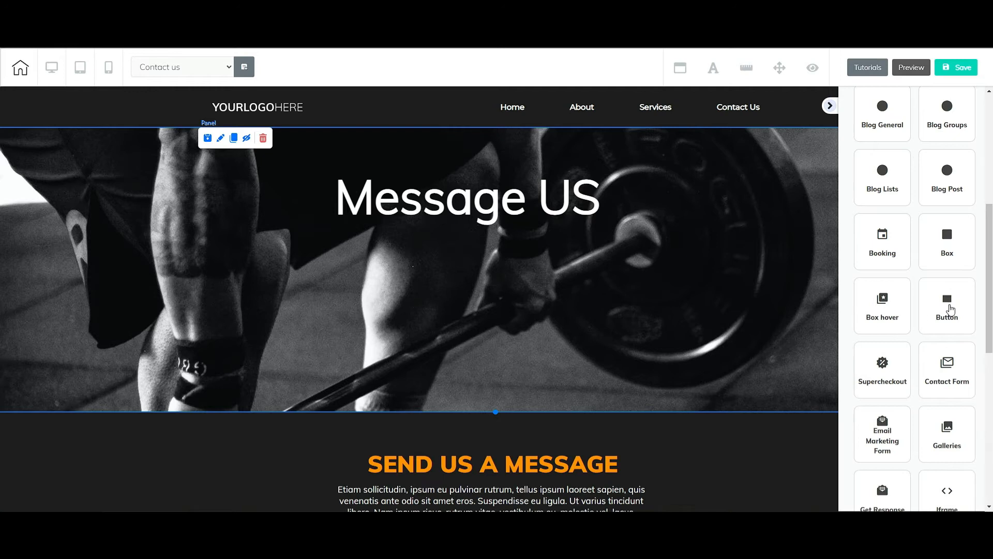
click(950, 309)
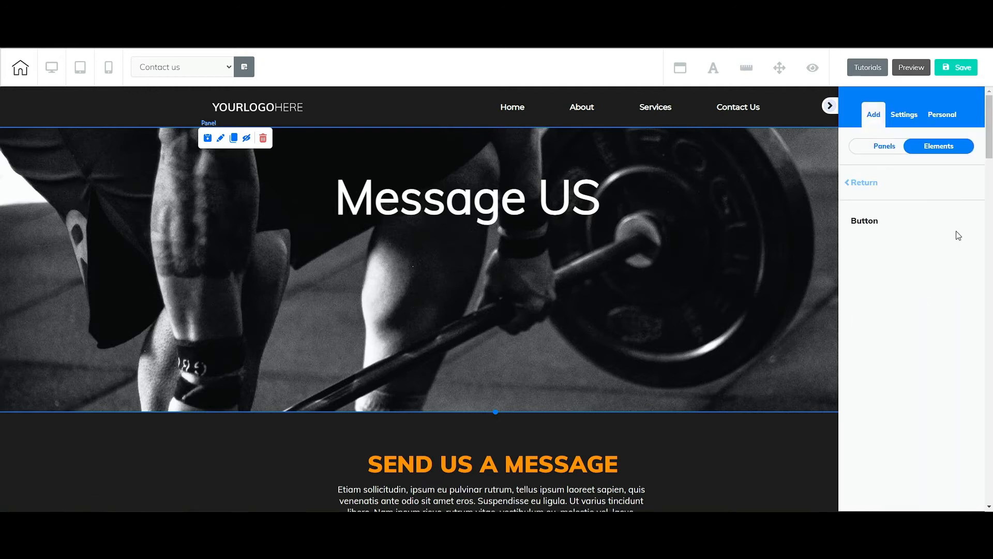
scroll(962, 310, down, 10)
scroll(934, 377, up, 3)
scroll(935, 372, up, 10)
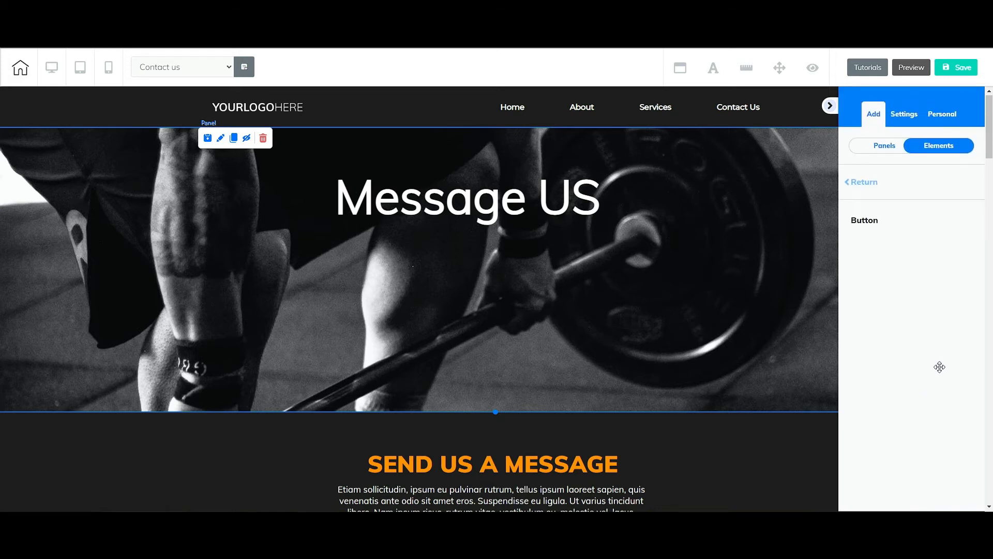
click(919, 269)
drag(920, 270, 551, 316)
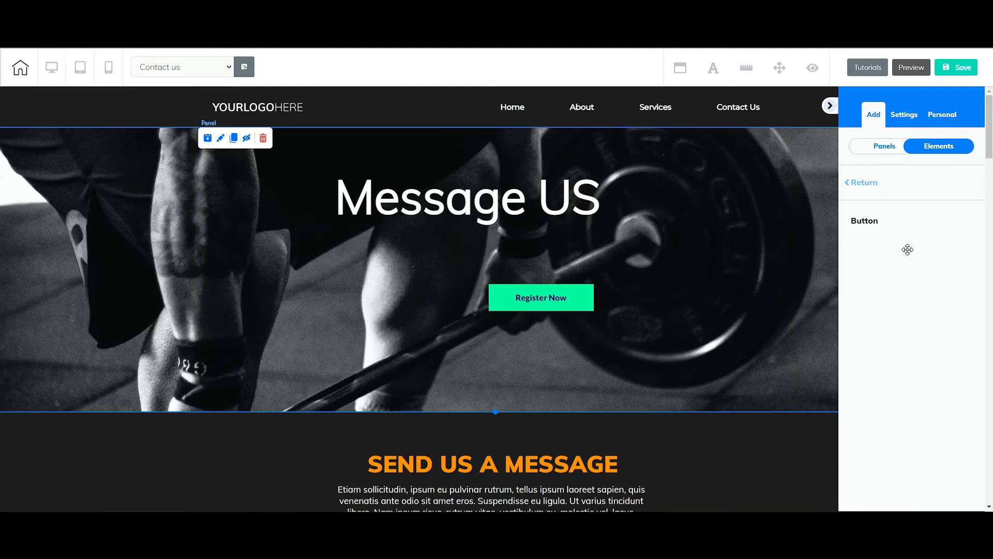
scroll(931, 256, down, 3)
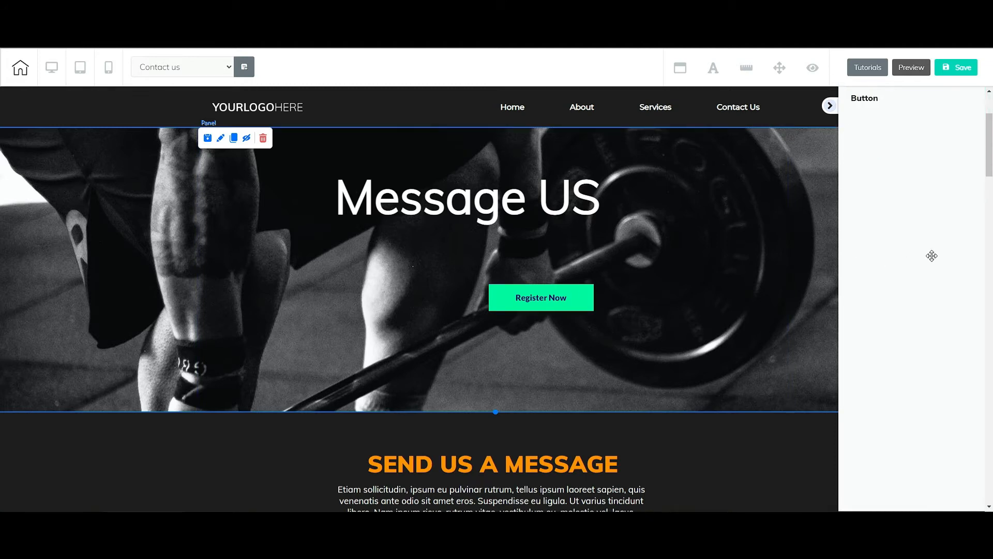
scroll(931, 257, up, 3)
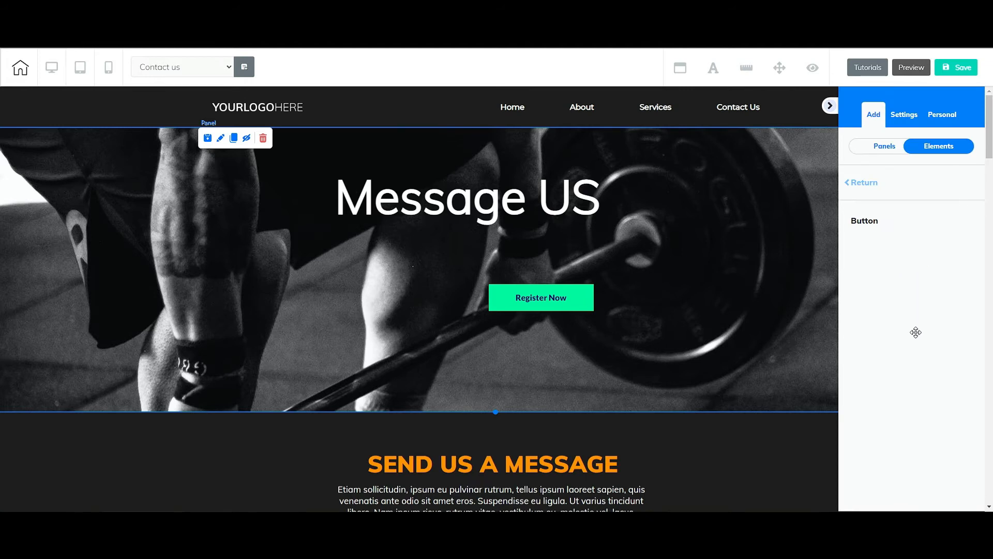
drag(527, 299, 483, 265)
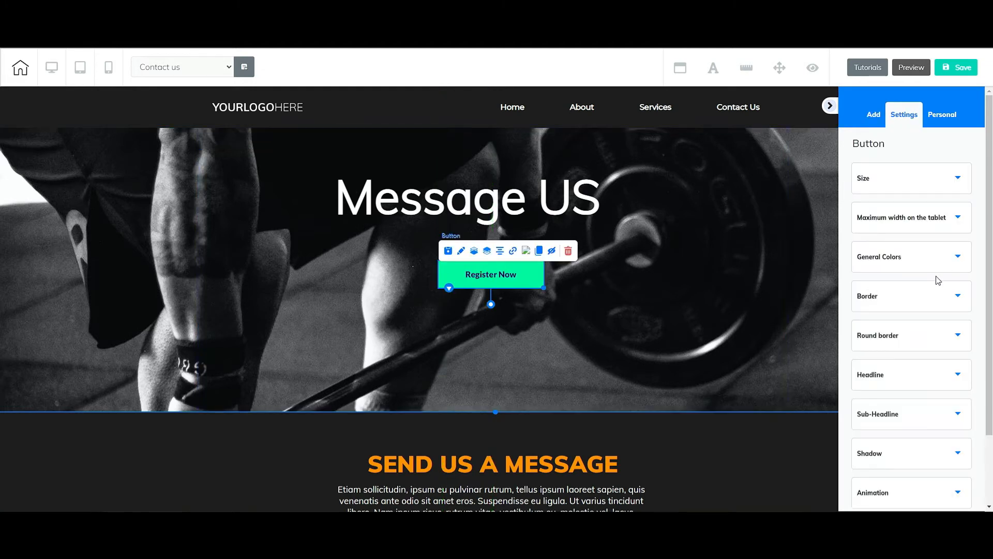
Add the turquoise "Buy Now" button to the hero panel and move the "Register Now" button aside
click(874, 119)
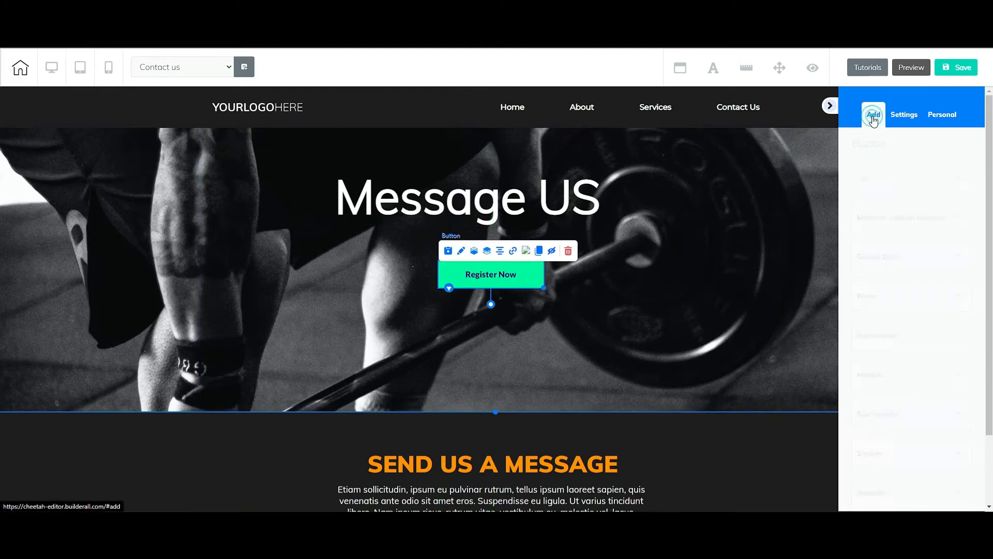
click(934, 146)
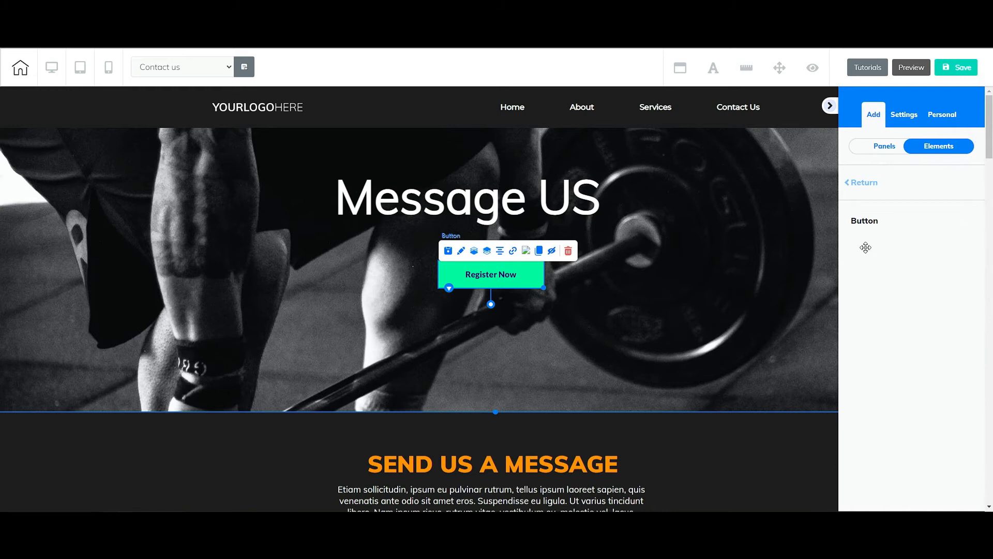
scroll(932, 299, down, 5)
scroll(934, 295, down, 10)
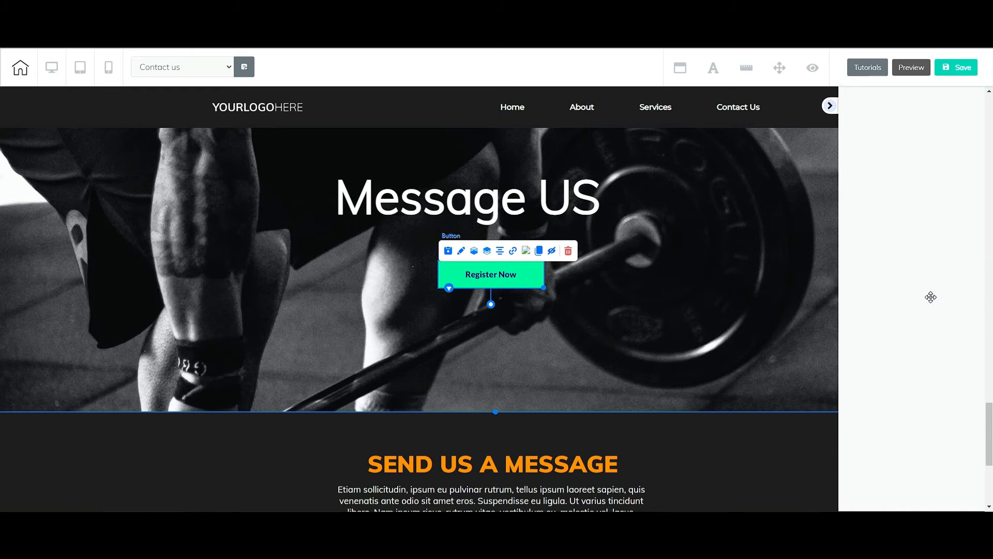
scroll(931, 297, up, 4)
drag(903, 343, 590, 239)
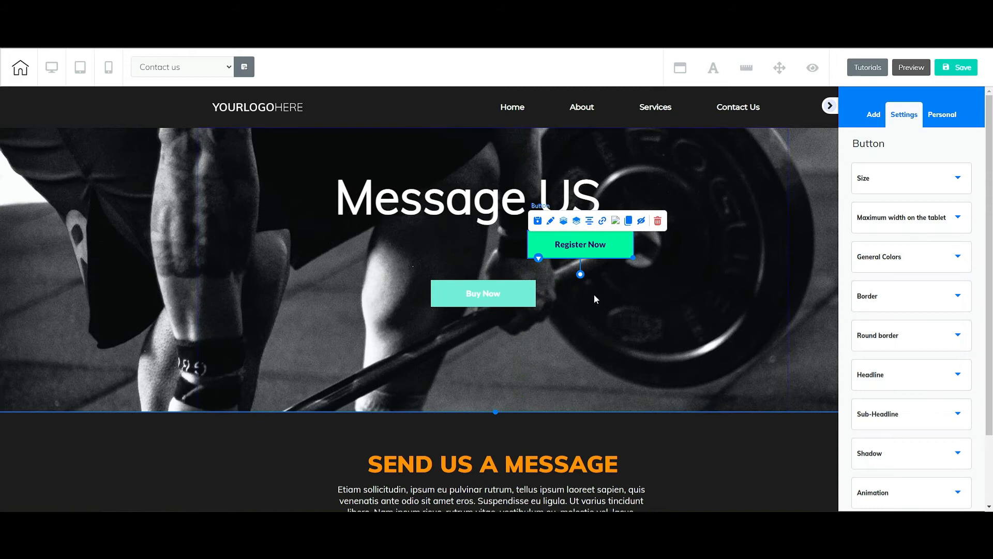
Delete the "Register Now" button from the hero panel
click(481, 292)
click(598, 248)
click(658, 222)
click(573, 311)
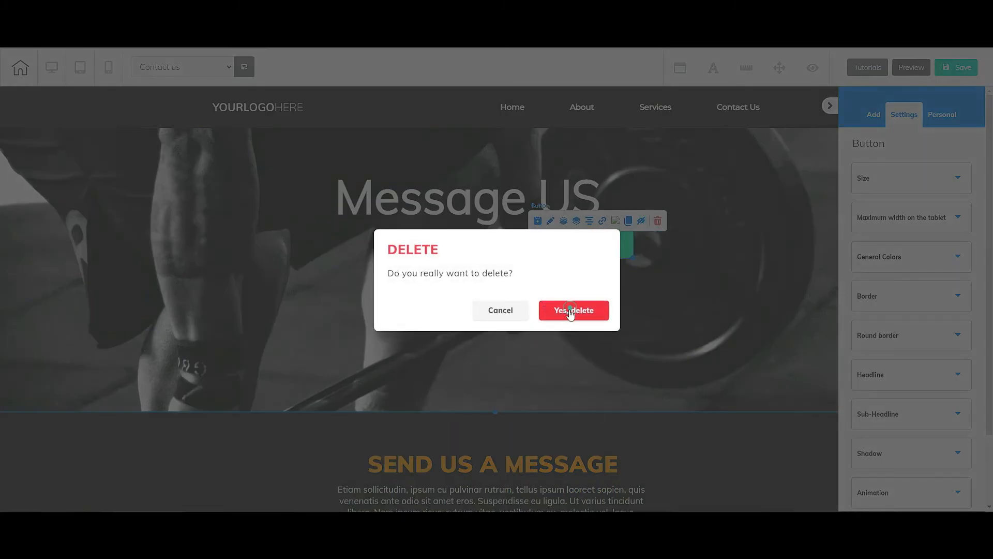
Place the "Buy Now" button centrally beneath the "Message US" heading and enlarge it
click(522, 281)
mouse_move(526, 284)
mouse_down()
mouse_move(565, 295)
mouse_move(519, 283)
mouse_up()
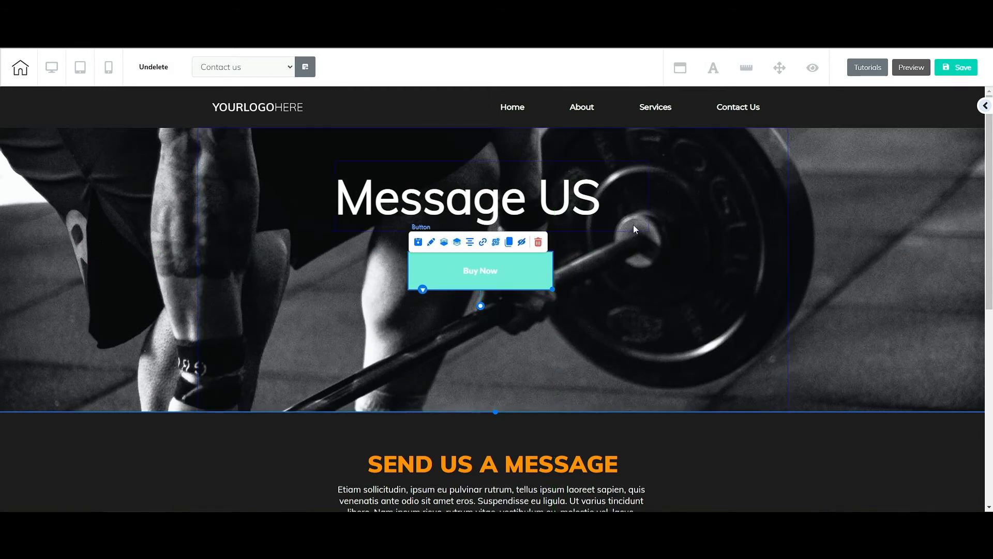
click(546, 274)
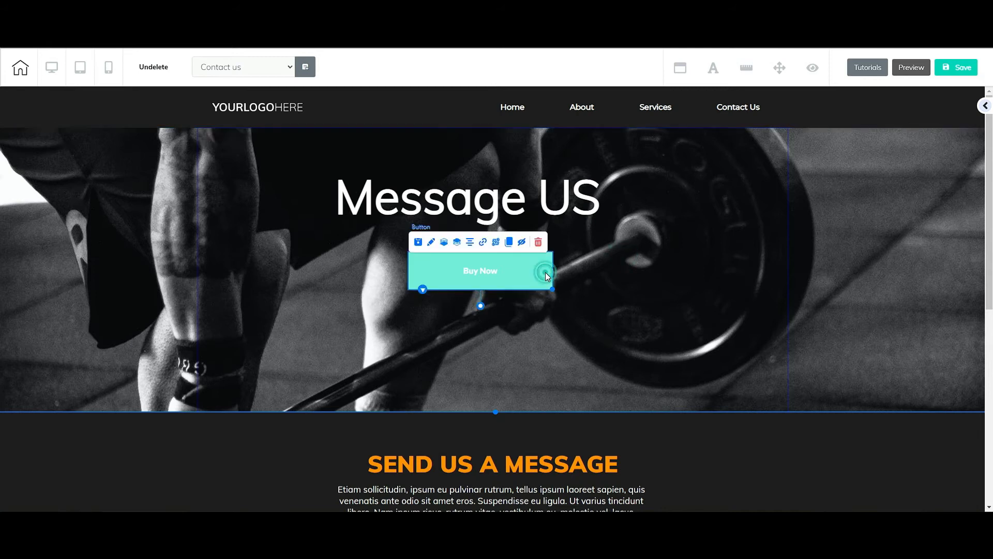
Set the "Buy Now" button's solid background color to dark green, hex 017C24
click(432, 243)
mouse_move(551, 277)
mouse_down()
mouse_move(742, 95)
mouse_move(743, 124)
mouse_up()
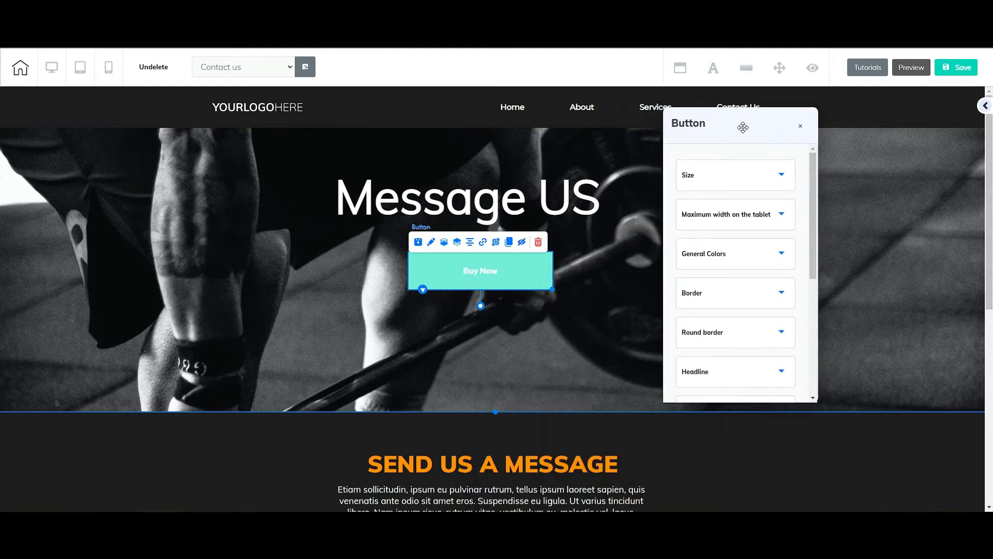
click(723, 258)
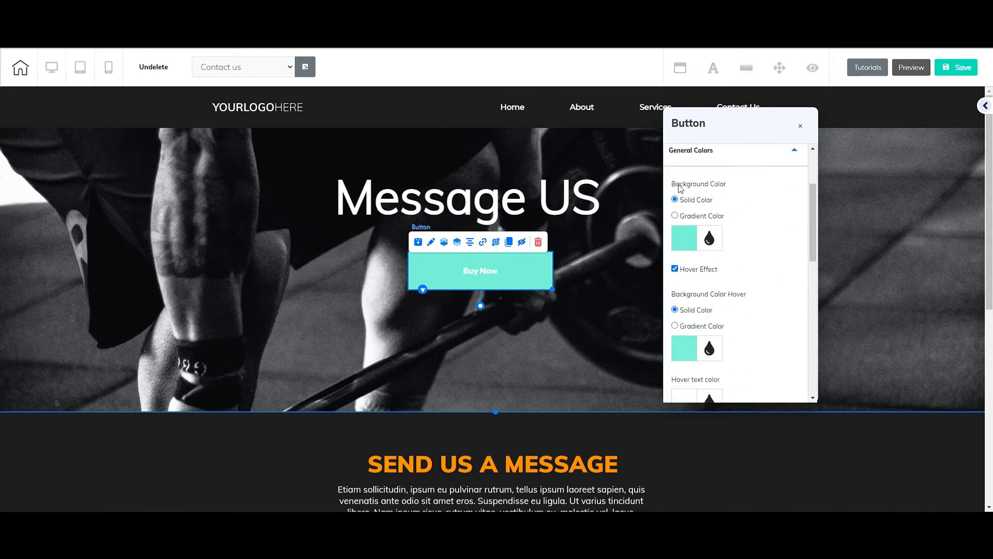
click(684, 239)
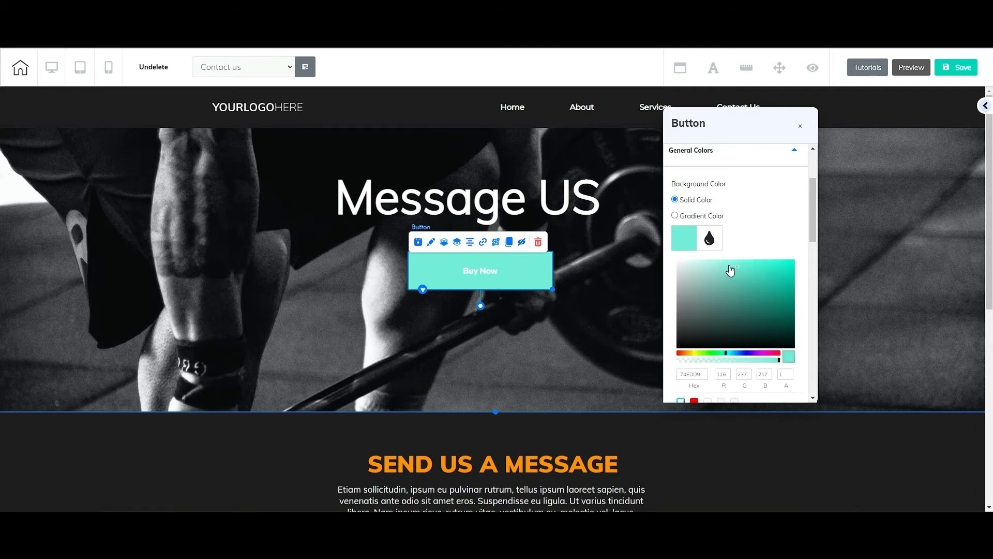
click(716, 353)
click(793, 280)
drag(793, 279, 794, 307)
click(780, 195)
drag(817, 214, 824, 257)
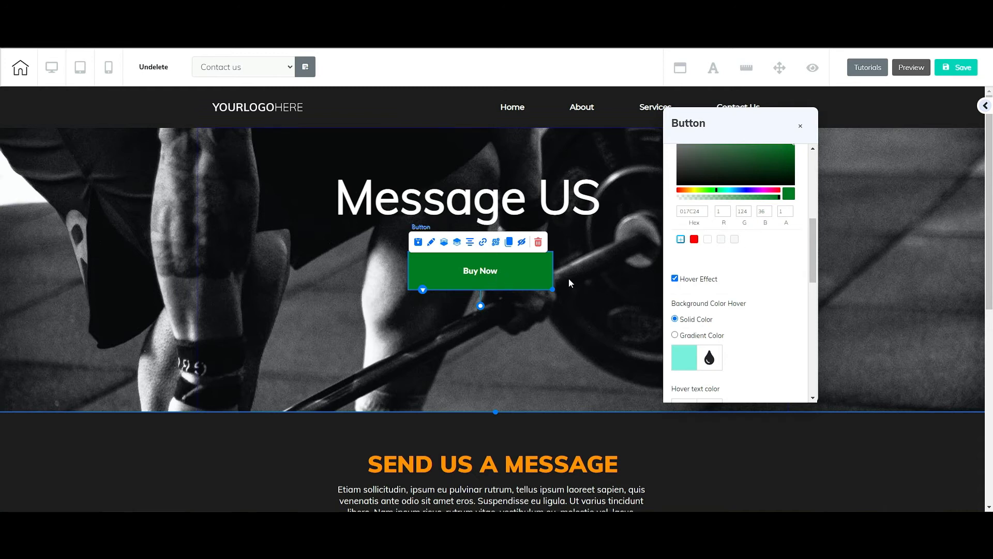
Set the "Buy Now" button's solid hover background color to blue, hex 2F5AEC
click(687, 365)
scroll(782, 302, down, 3)
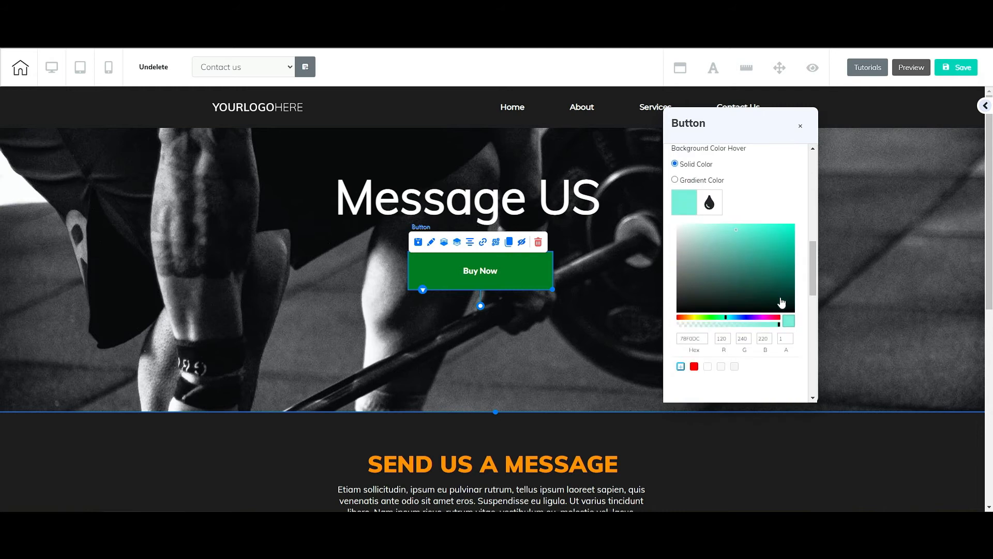
click(748, 317)
click(758, 260)
click(788, 239)
mouse_move(787, 239)
mouse_down()
mouse_move(791, 219)
mouse_move(746, 259)
mouse_move(764, 256)
mouse_move(761, 228)
mouse_move(772, 236)
mouse_up()
click(742, 317)
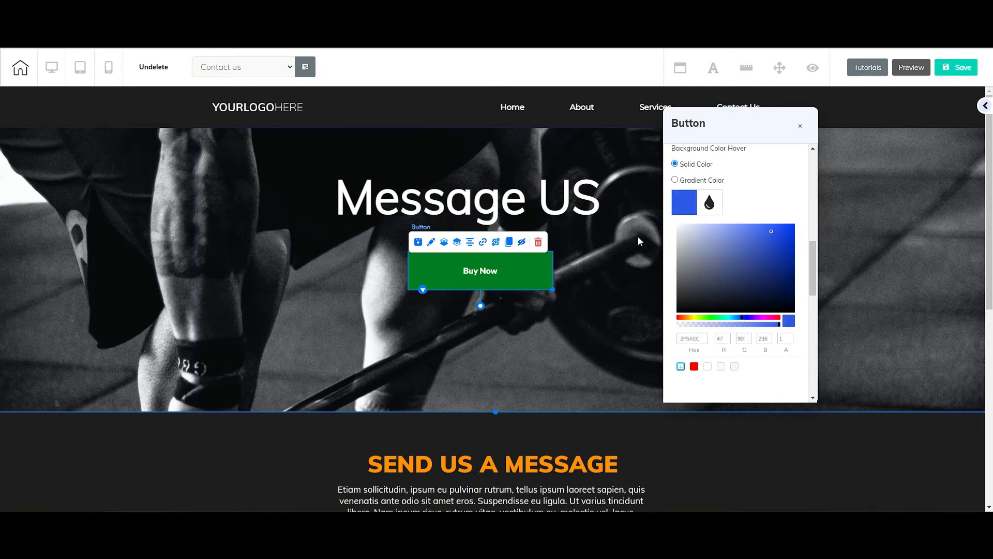
Change the green button's headline text to "Send to messenger"
drag(814, 263, 834, 346)
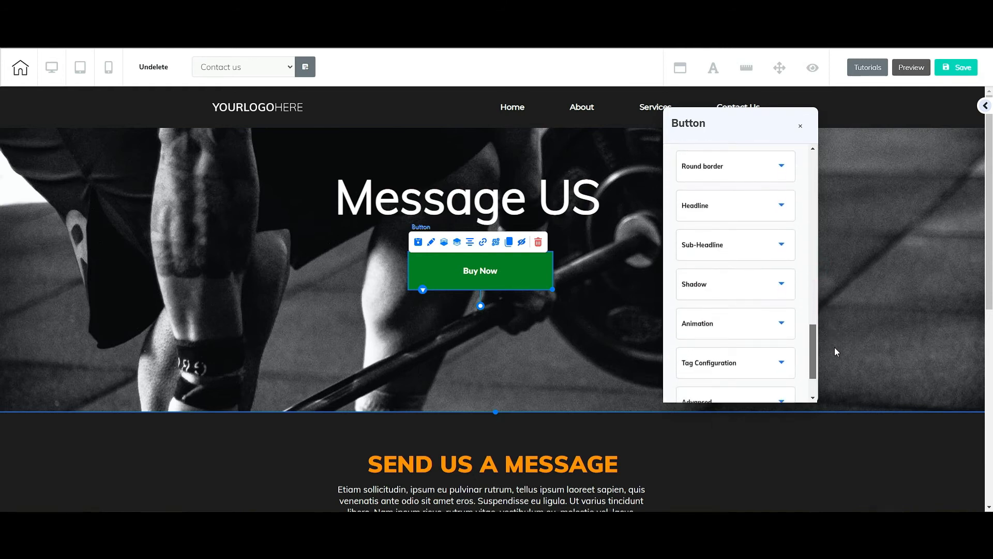
click(720, 207)
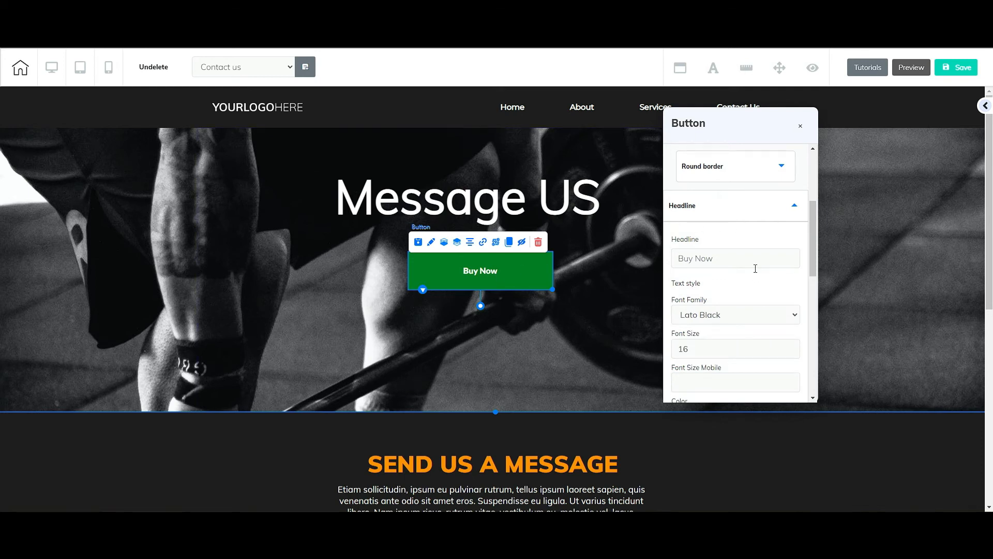
triple_click(736, 256)
text(Send )
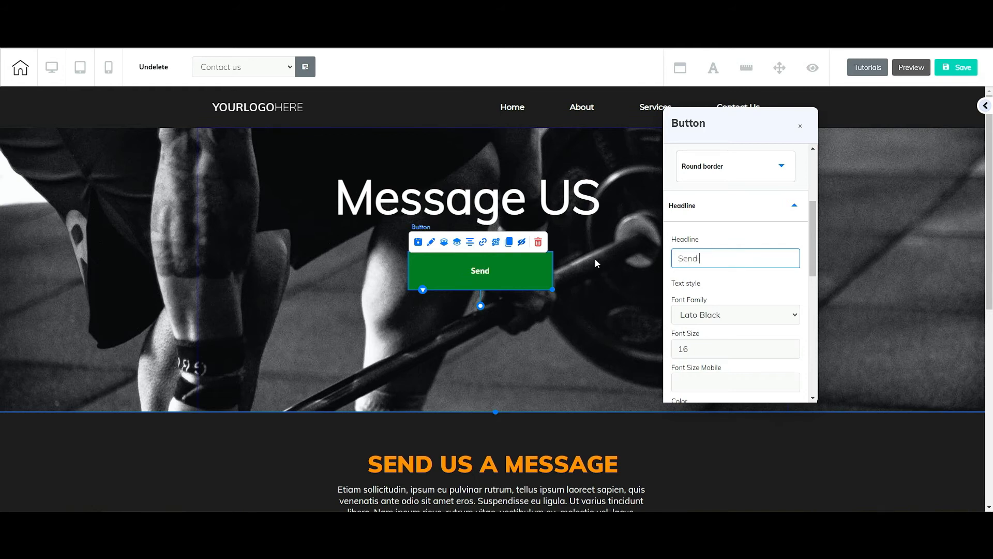
text(to messenger)
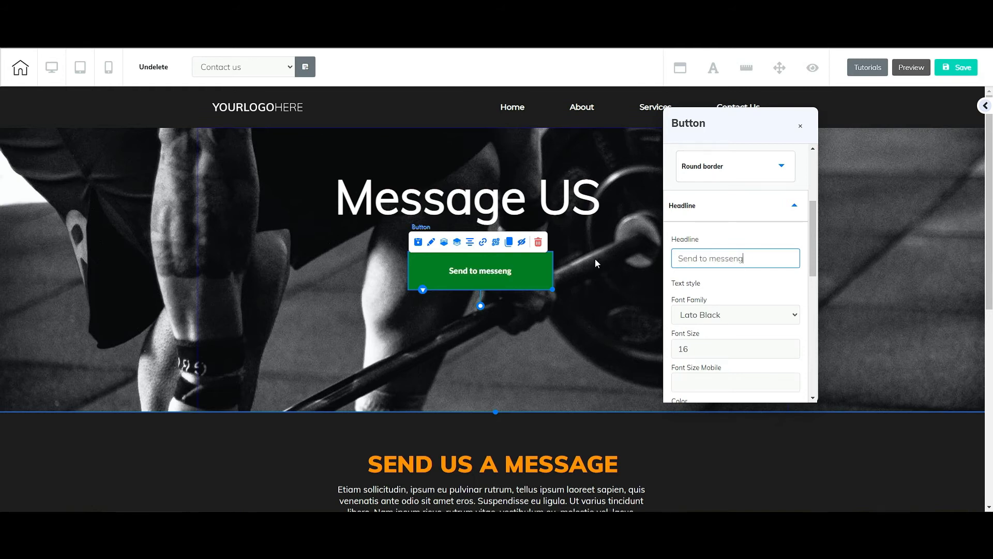
click(770, 278)
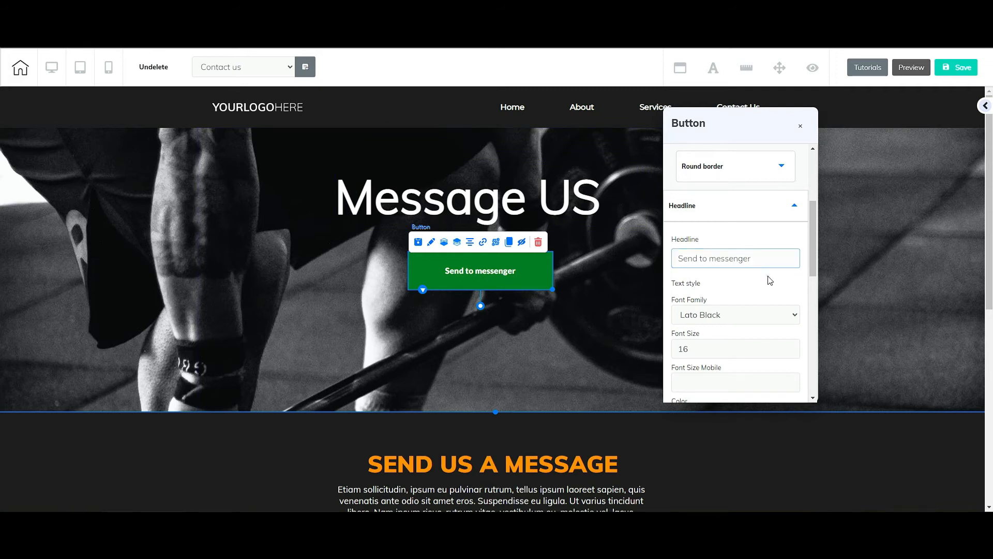
Increase the font size of the "Send to messenger" button headline
scroll(768, 278, down, 1)
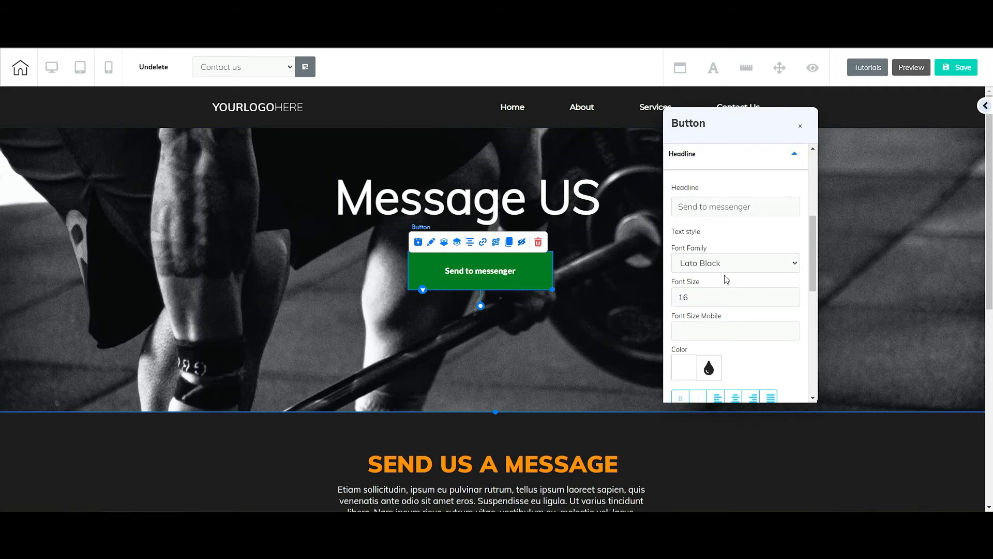
click(795, 294)
click(795, 294)
Review the button headline's remaining style and icon options and open the sub-headline settings
scroll(748, 262, down, 4)
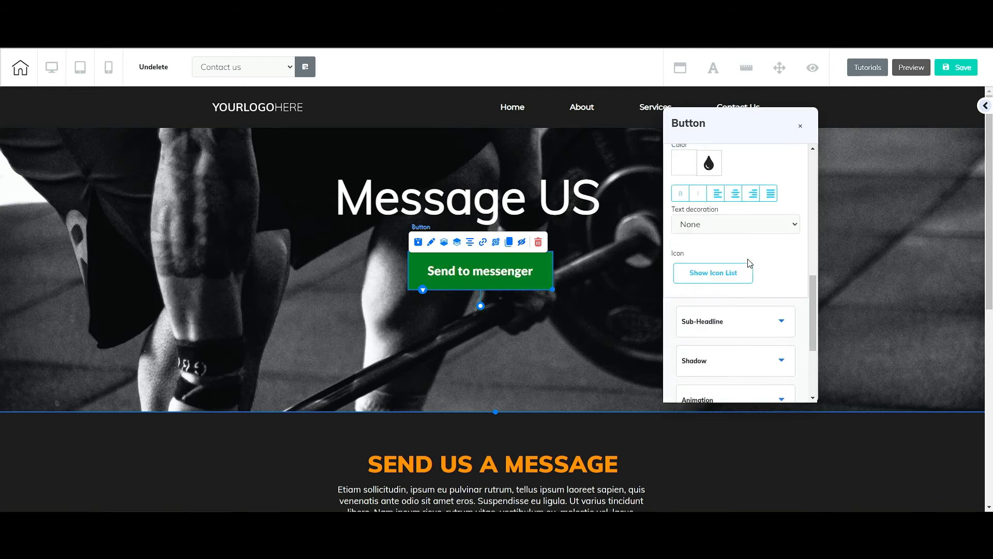
scroll(750, 263, down, 1)
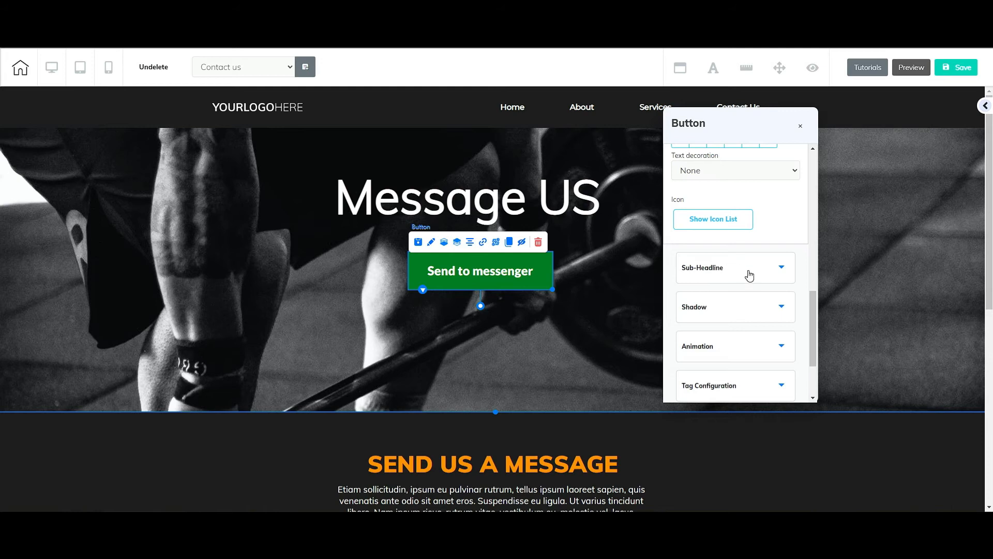
click(750, 269)
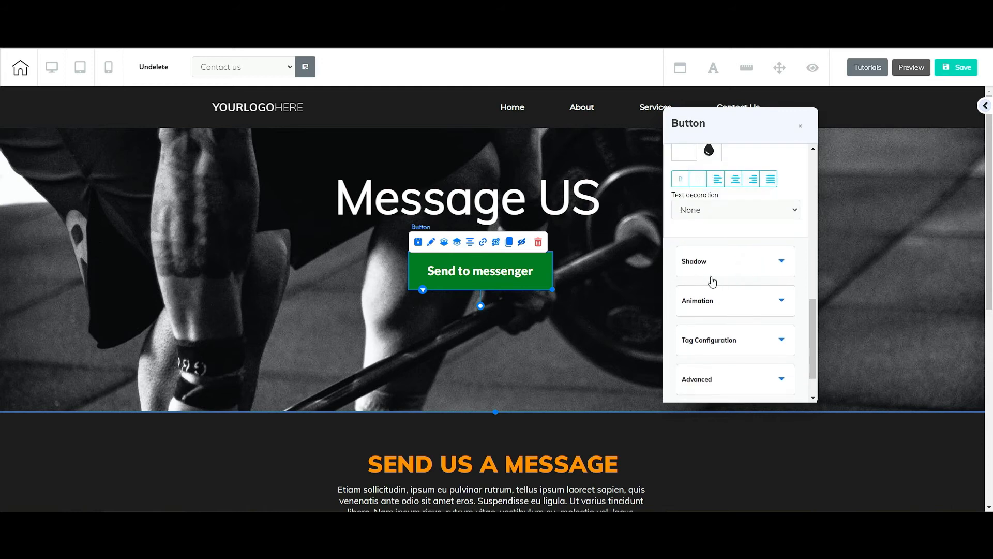
Enter "Redirects to FB messenger" as the "Send to messenger" button's subtext
scroll(731, 284, up, 3)
scroll(741, 282, up, 2)
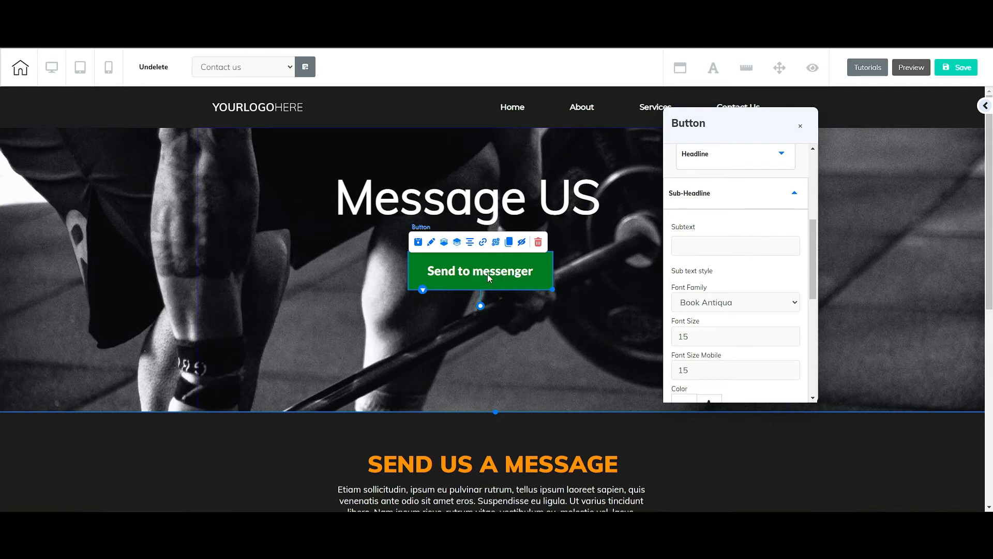
click(739, 249)
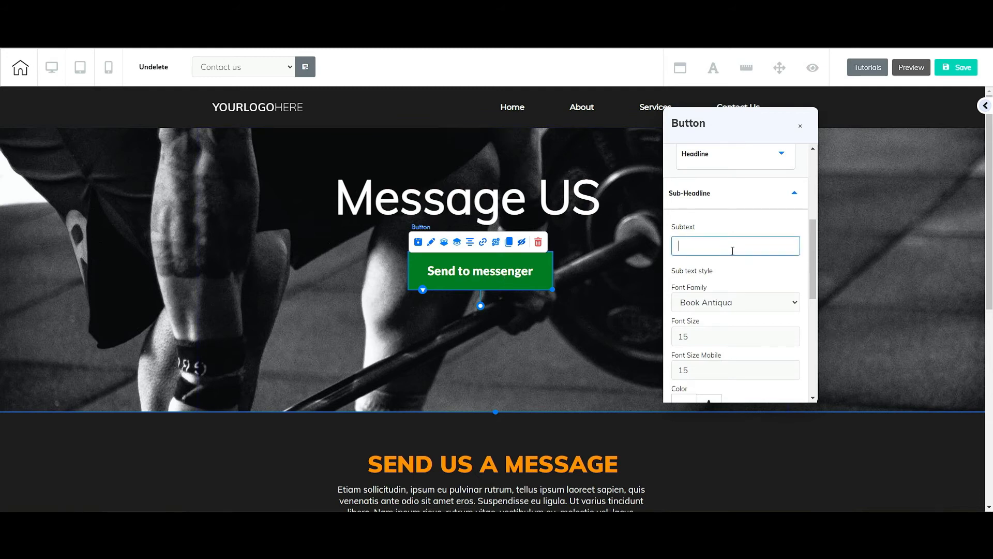
text(yjo)
key(BackSpace)
text(Y)
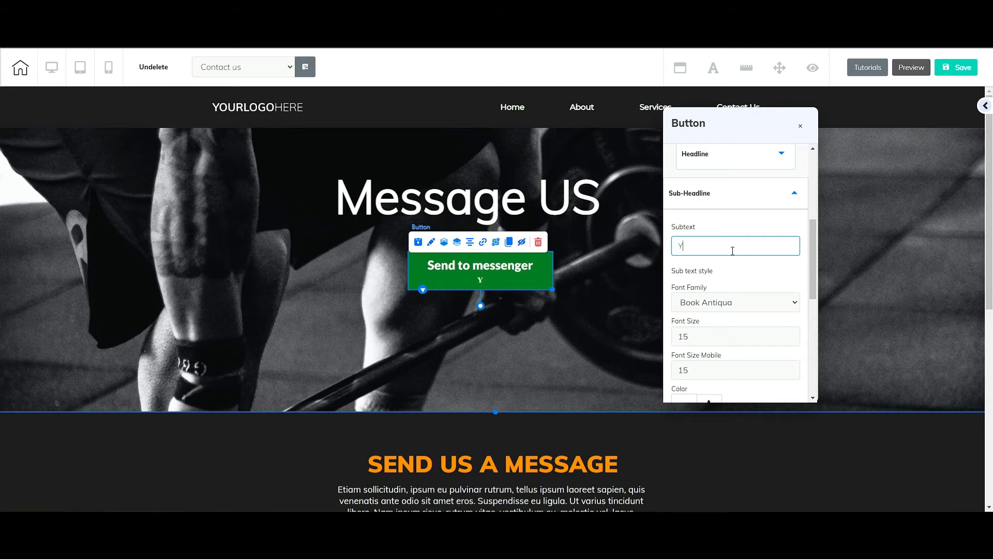
text(R)
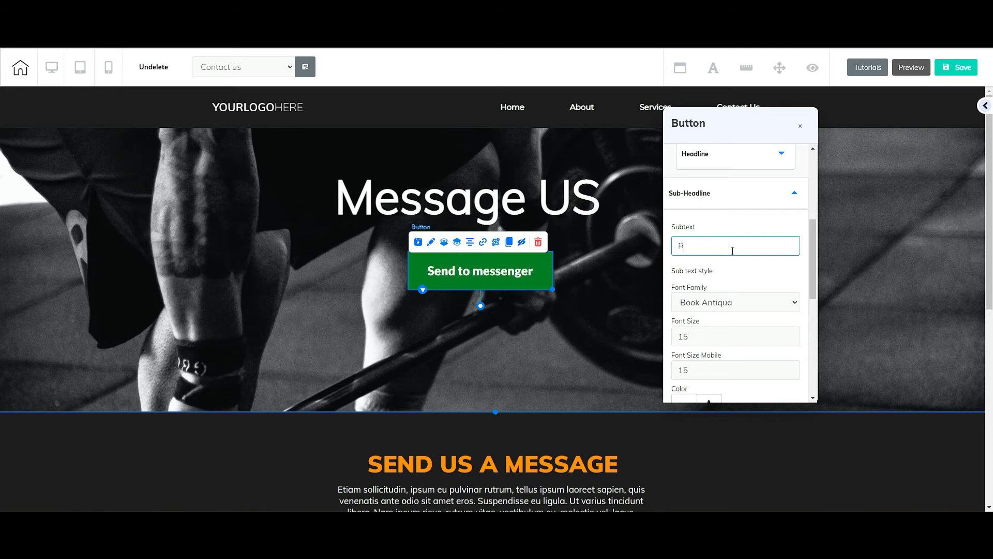
text(edirects to f)
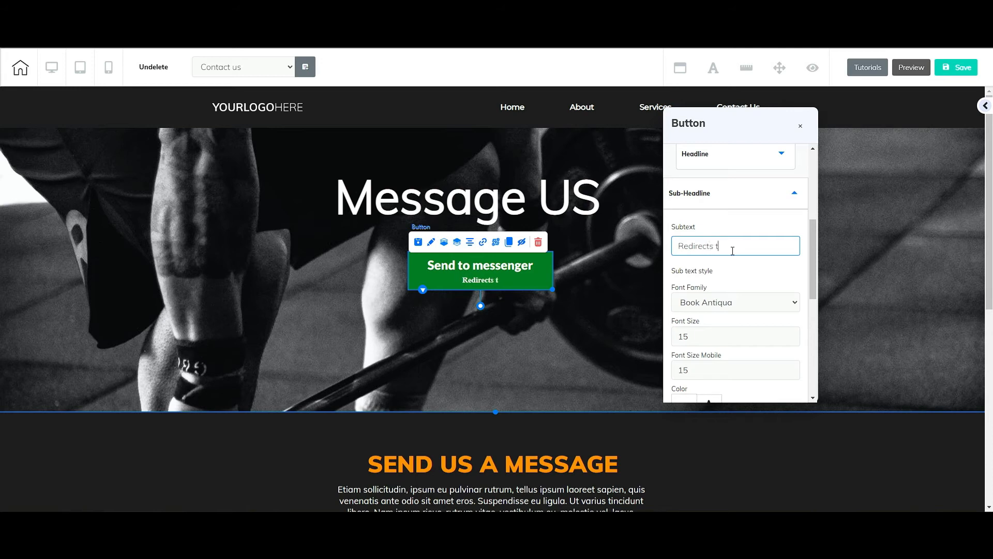
key(BackSpace)
text(FB messn)
key(BackSpace)
text(enger)
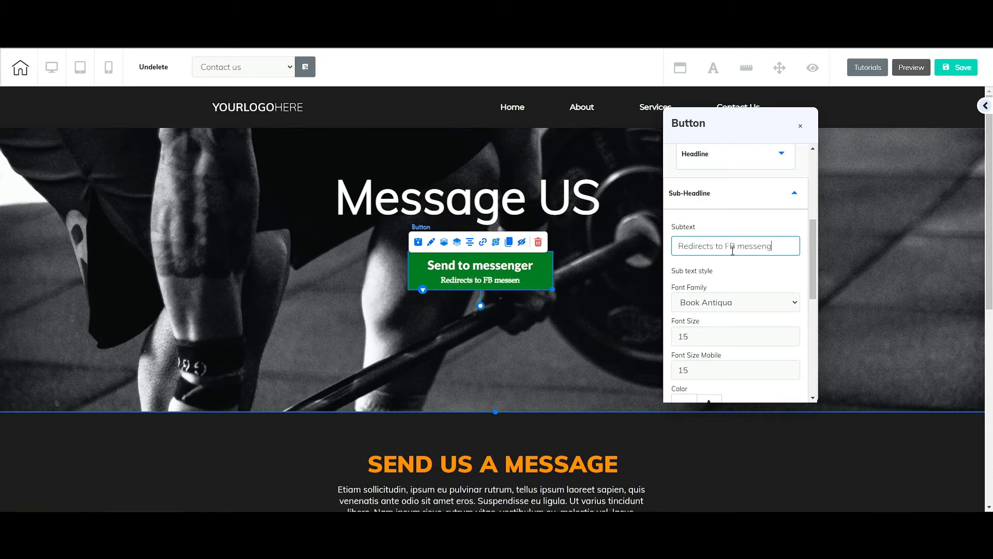
Clear the button's subtext, center-align the sub-headline, and close the button settings
triple_click(784, 244)
key(BackSpace)
scroll(758, 277, down, 3)
click(735, 281)
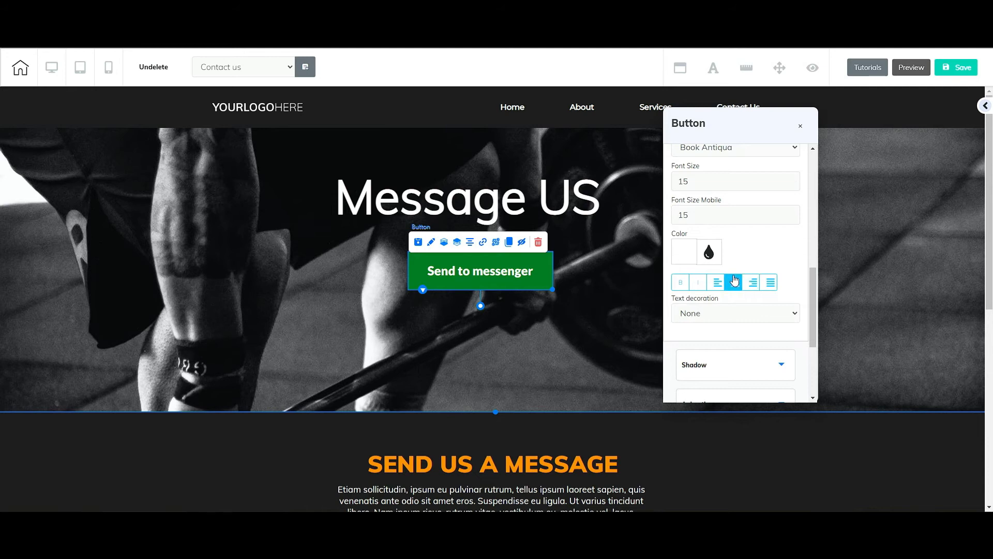
click(802, 129)
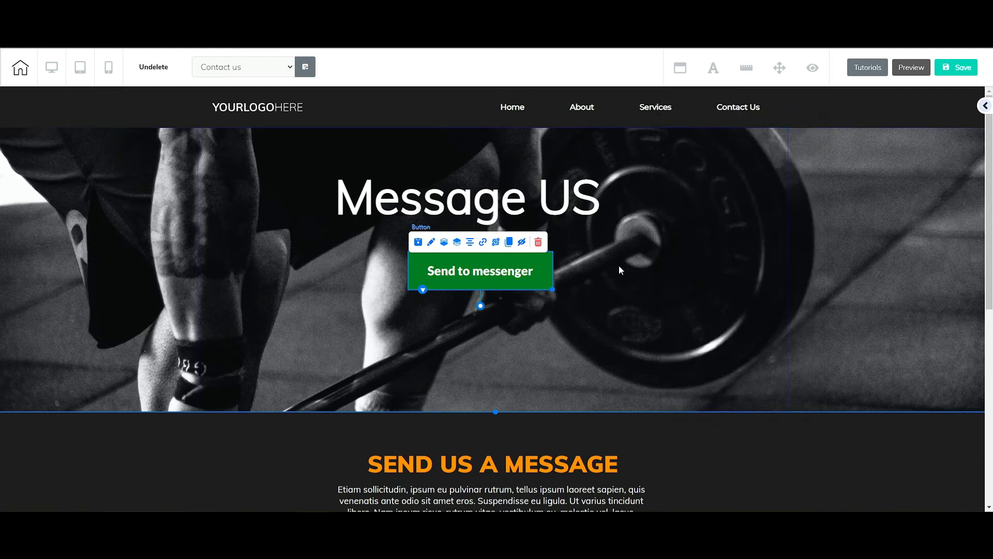
drag(476, 275, 477, 273)
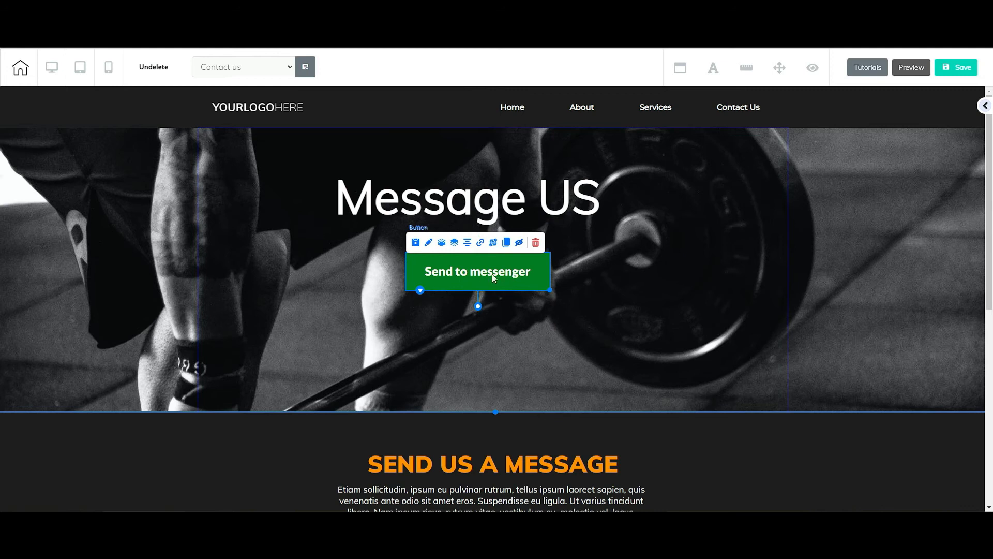
click(480, 245)
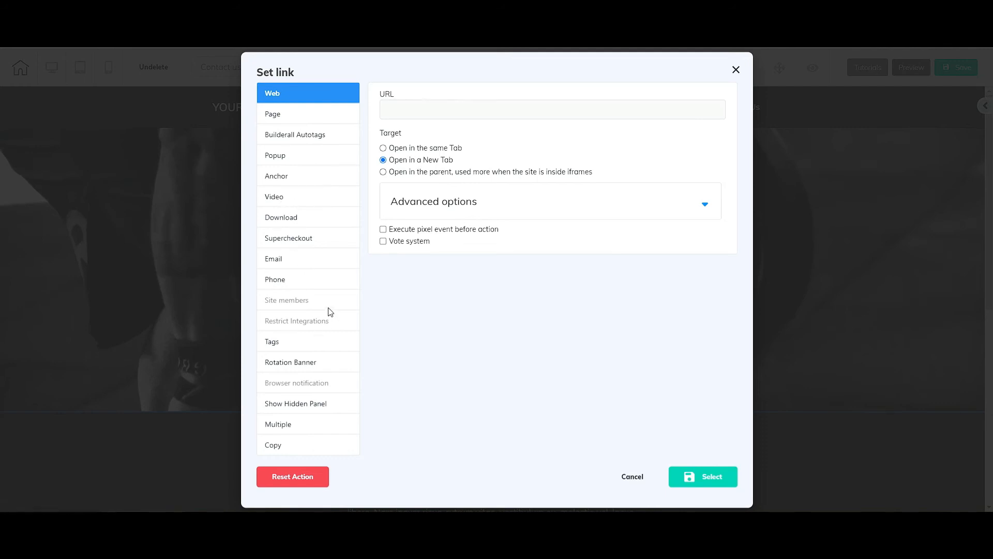
click(425, 108)
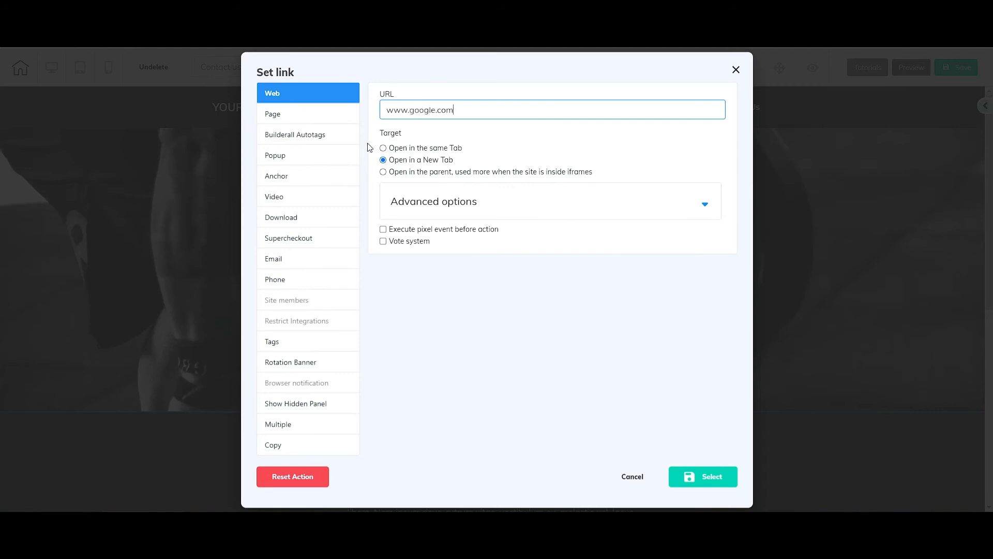
click(705, 476)
drag(512, 283, 501, 275)
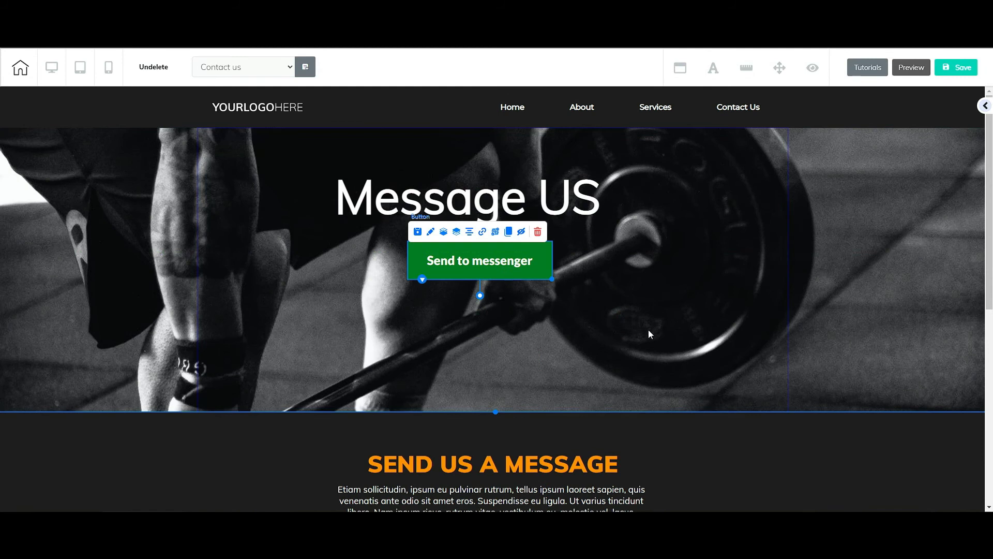
Examine the Contact Us form, switch to the Builderall dashboard and look up Mailingboss 5.0 among its apps
scroll(681, 298, down, 4)
scroll(687, 296, up, 4)
scroll(687, 301, down, 4)
click(469, 392)
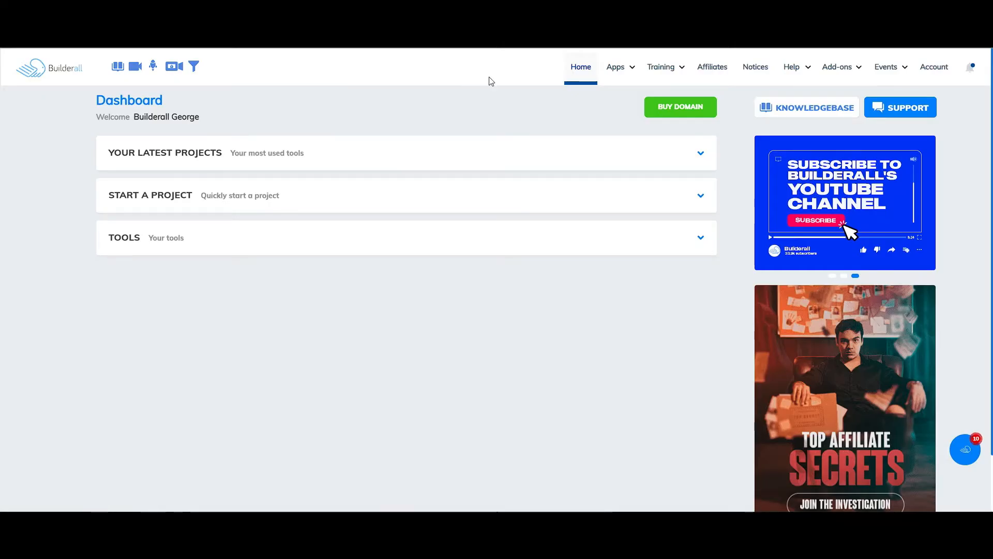
click(623, 67)
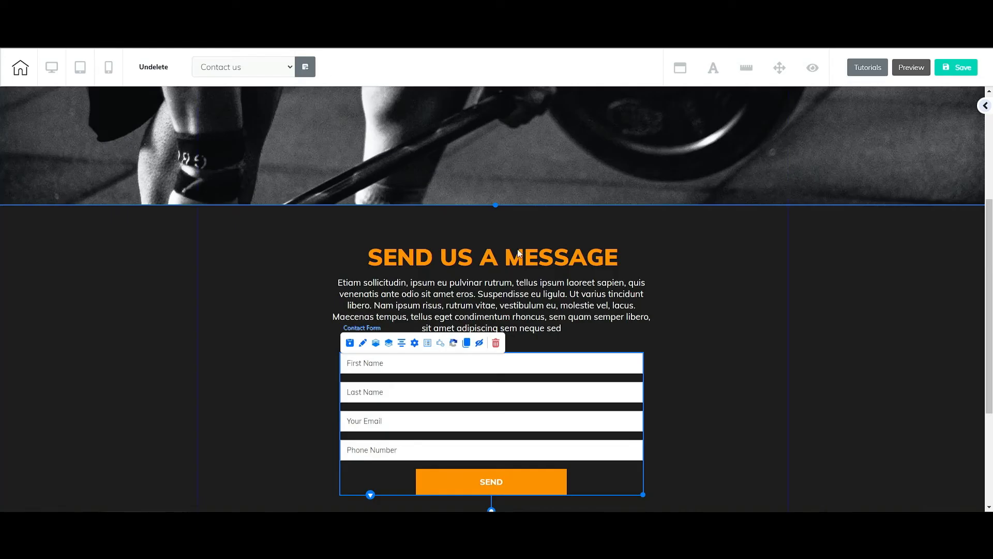
scroll(744, 305, down, 3)
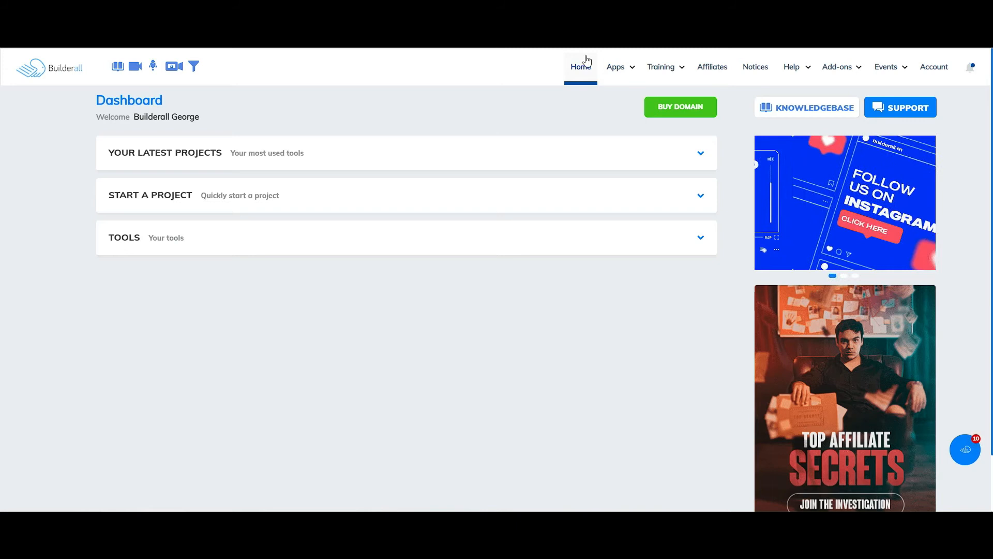
mouse_move(632, 66)
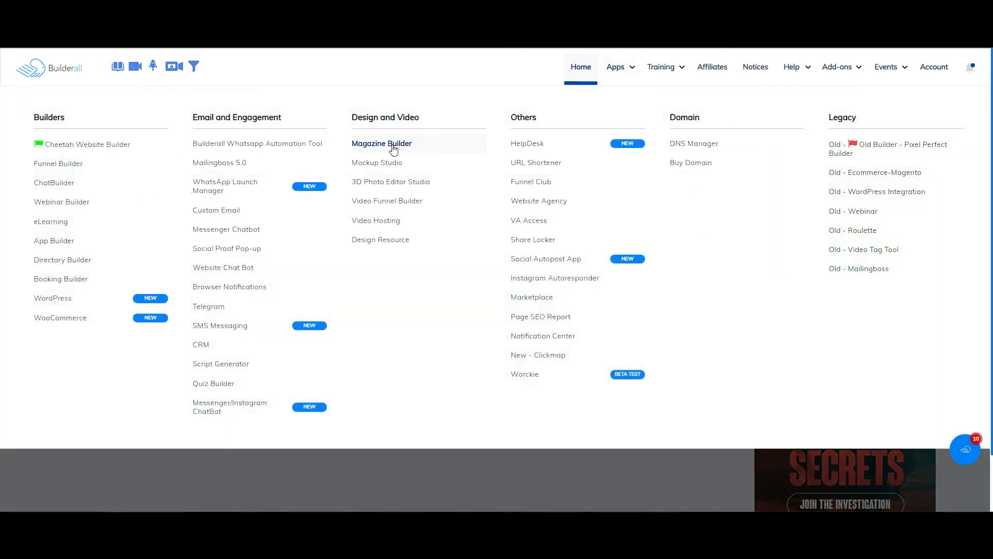
click(220, 163)
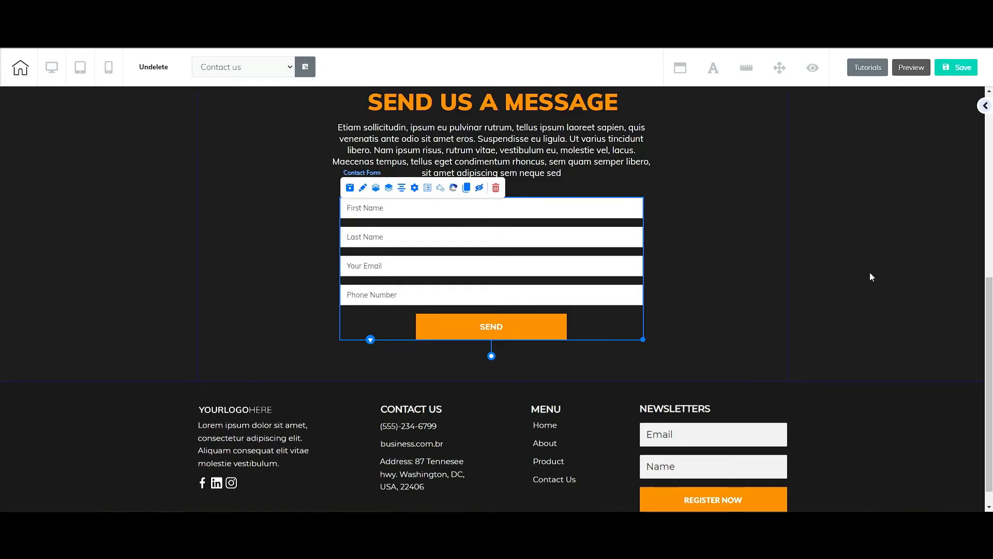
Shift the footer's logo, description text and social icons slightly right, and nudge its "CONTACT US" heading up
scroll(873, 274, down, 1)
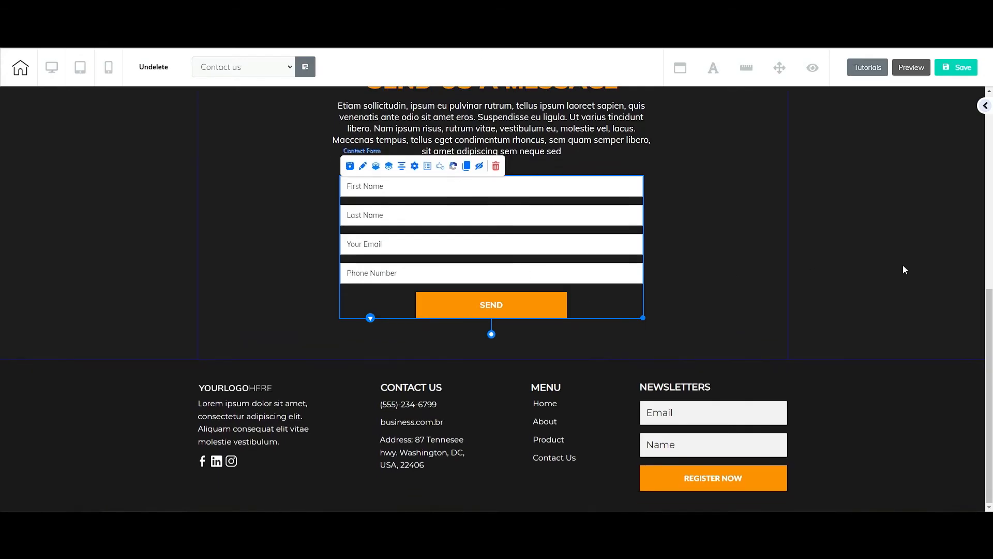
click(128, 416)
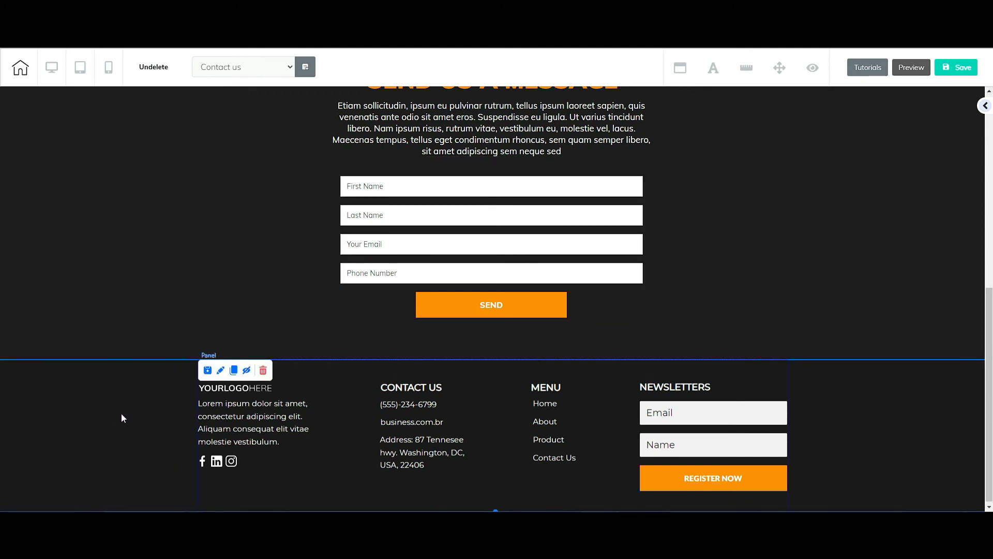
click(238, 416)
click(129, 430)
click(266, 425)
drag(266, 425, 268, 423)
click(162, 394)
drag(212, 389, 219, 387)
drag(256, 428, 258, 424)
click(202, 463)
click(146, 466)
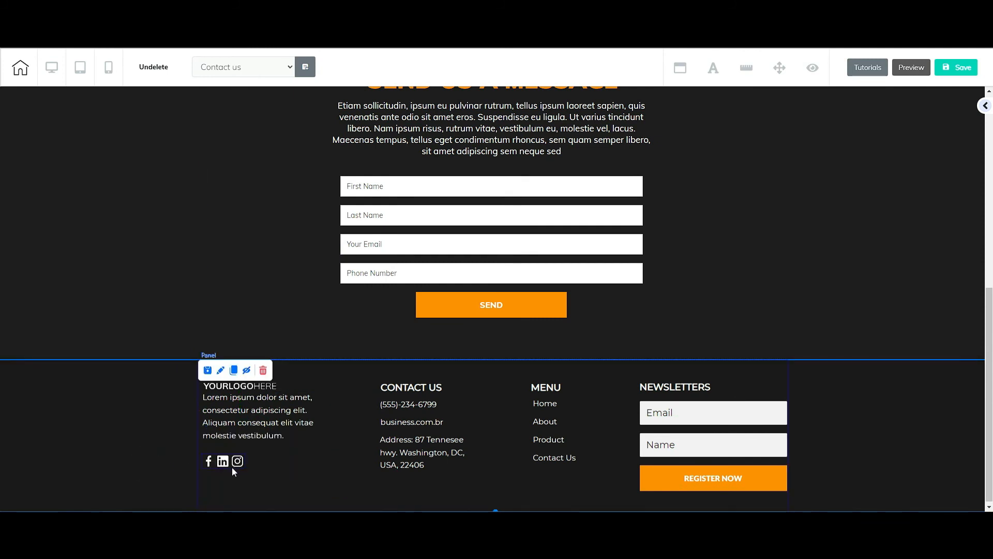
drag(391, 394, 381, 382)
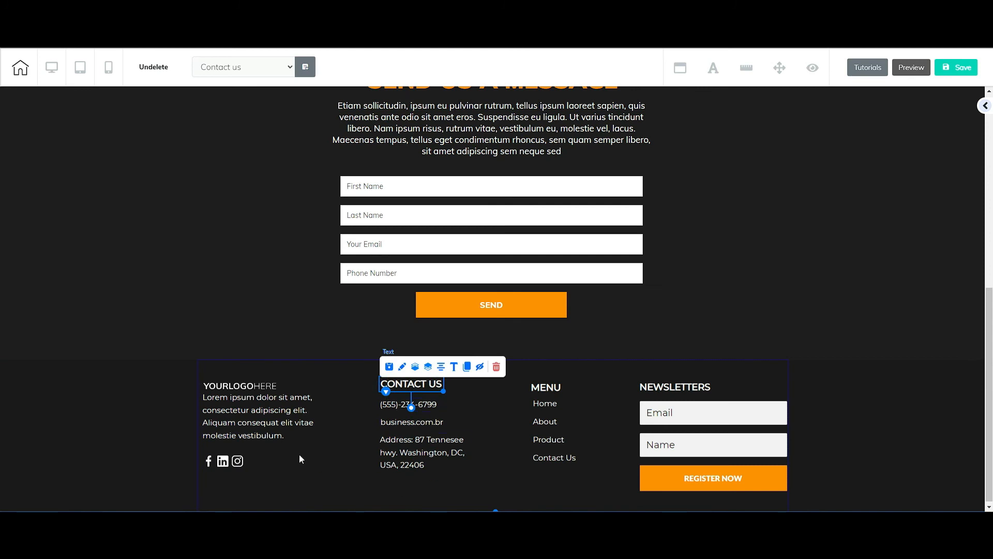
Overwrite the footer description under the logo with "Change text", keeping only its first three letters, "Lor"
drag(267, 430, 215, 406)
double_click(280, 433)
text(Change text)
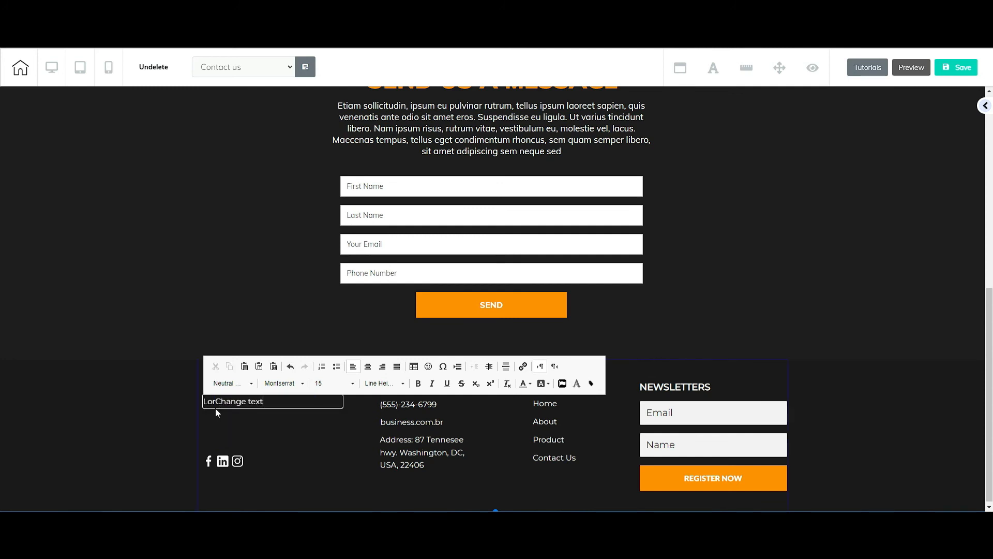
click(147, 384)
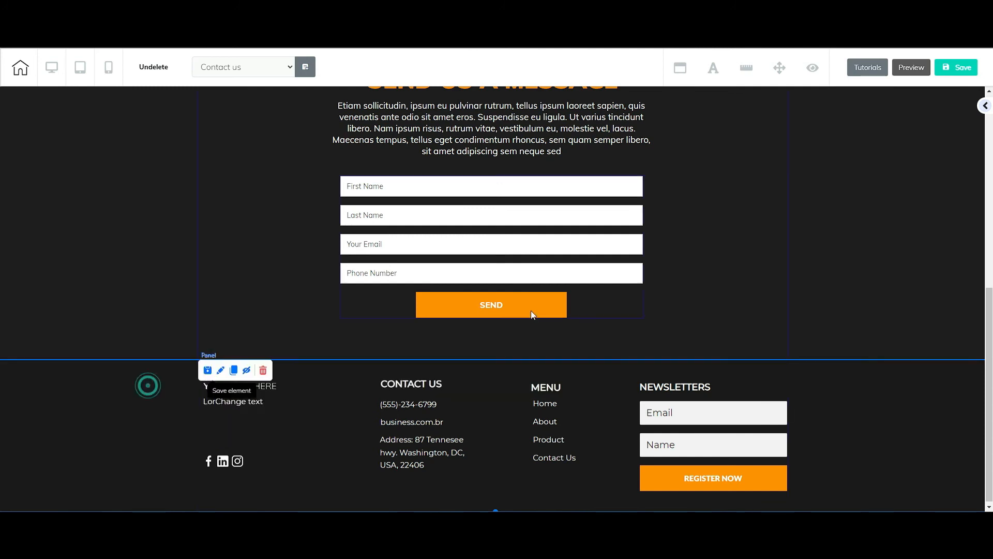
Review the Contact Us page from the hero to the footer, including the "SEND US A MESSAGE" heading and paragraph
scroll(647, 266, up, 3)
scroll(637, 264, up, 3)
scroll(642, 261, down, 7)
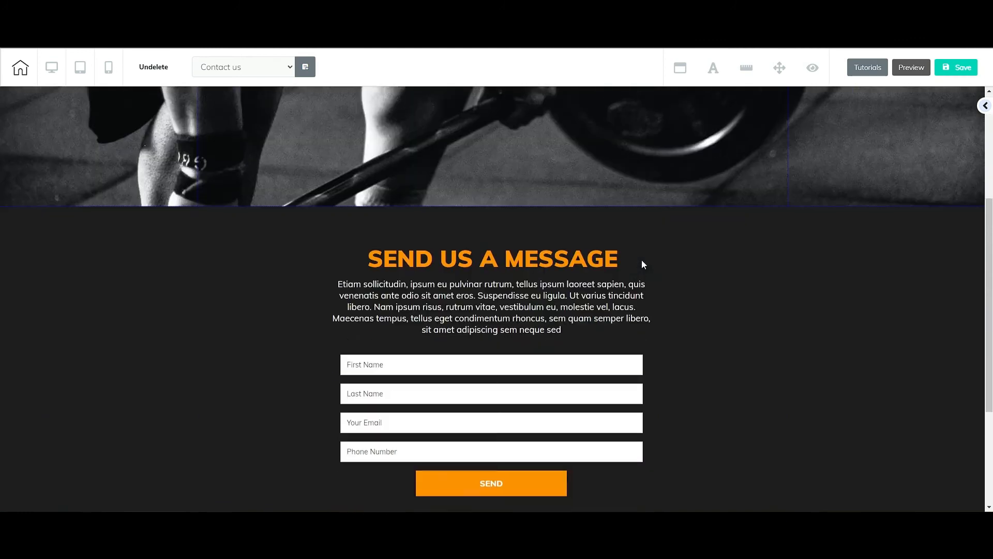
scroll(644, 265, up, 7)
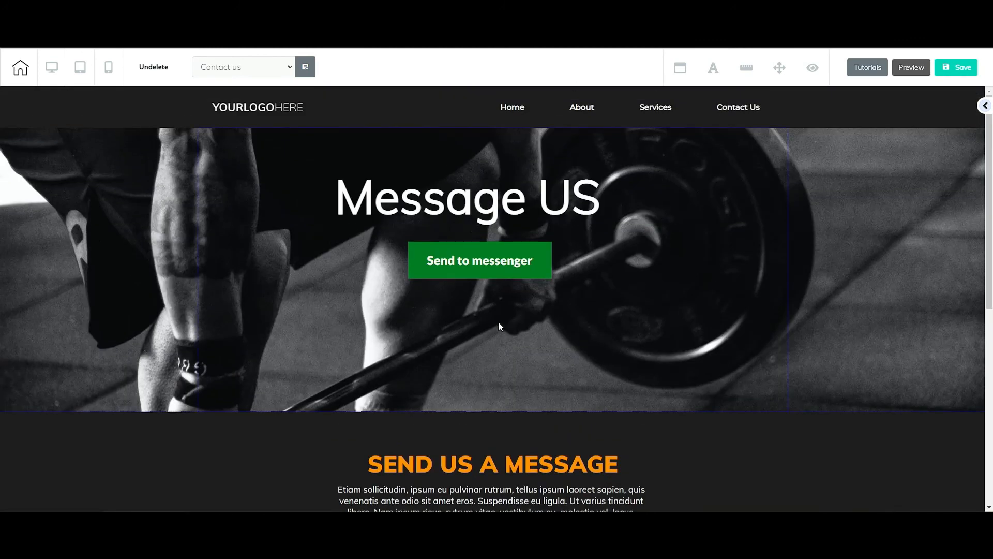
scroll(520, 383, down, 3)
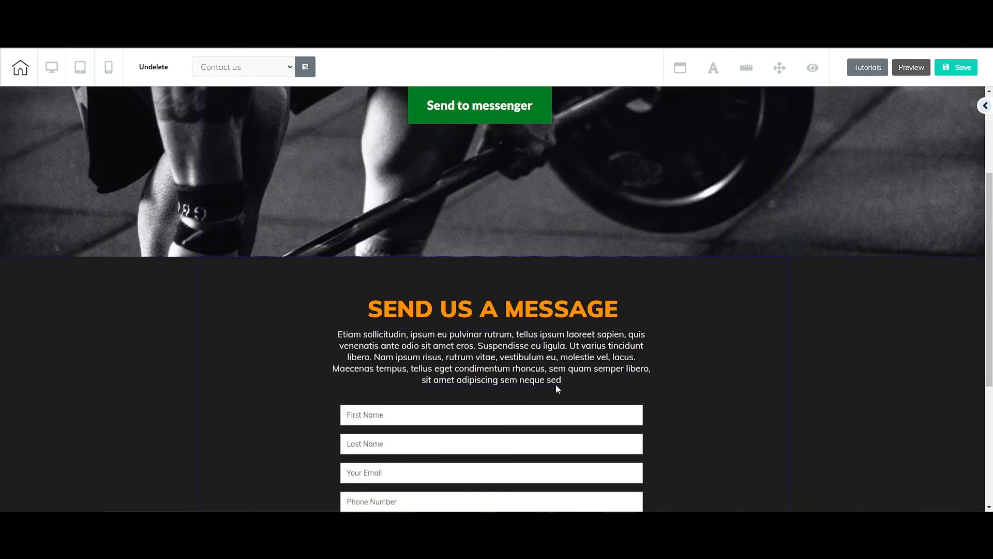
click(518, 322)
click(520, 379)
scroll(488, 360, down, 4)
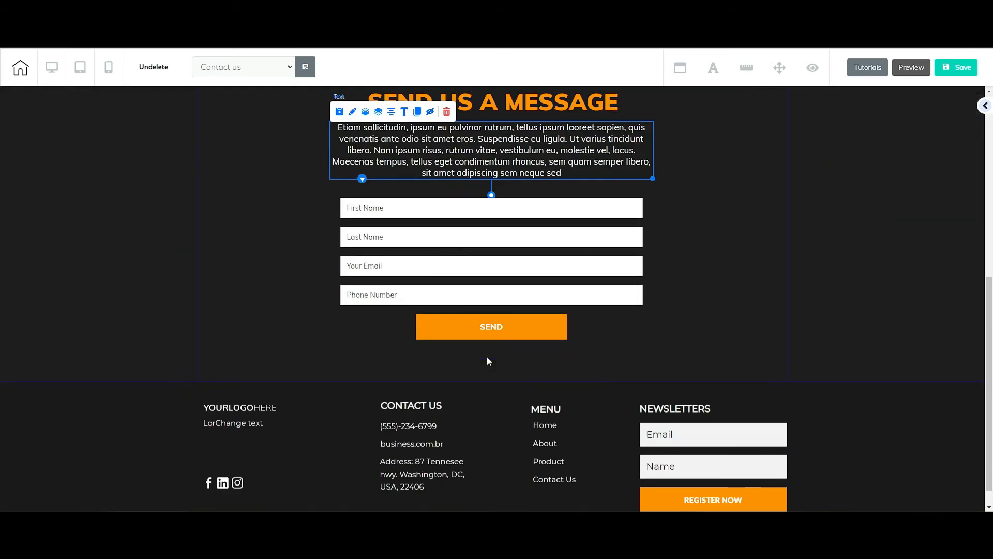
Move the contact form slightly right and down below the "SEND US A MESSAGE" paragraph
scroll(465, 355, up, 3)
click(561, 414)
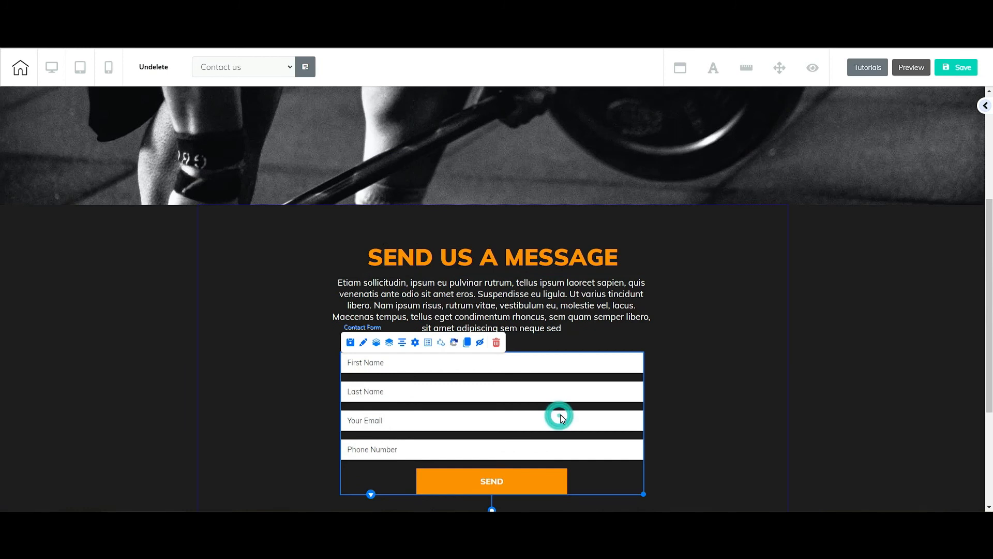
drag(572, 417, 582, 424)
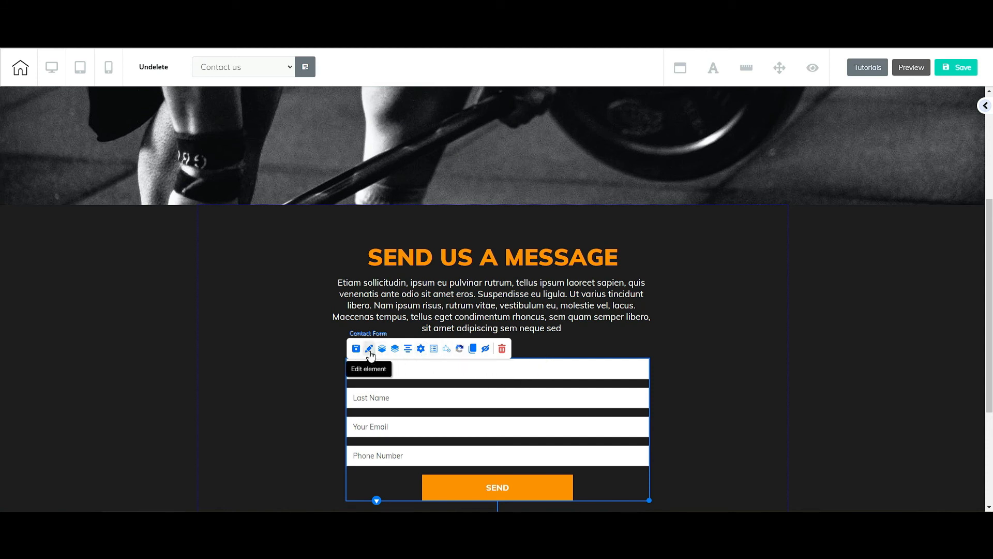
Examine the contact form's style settings and its email configuration, including receiver, subject, redirect and message fields
click(369, 352)
click(598, 379)
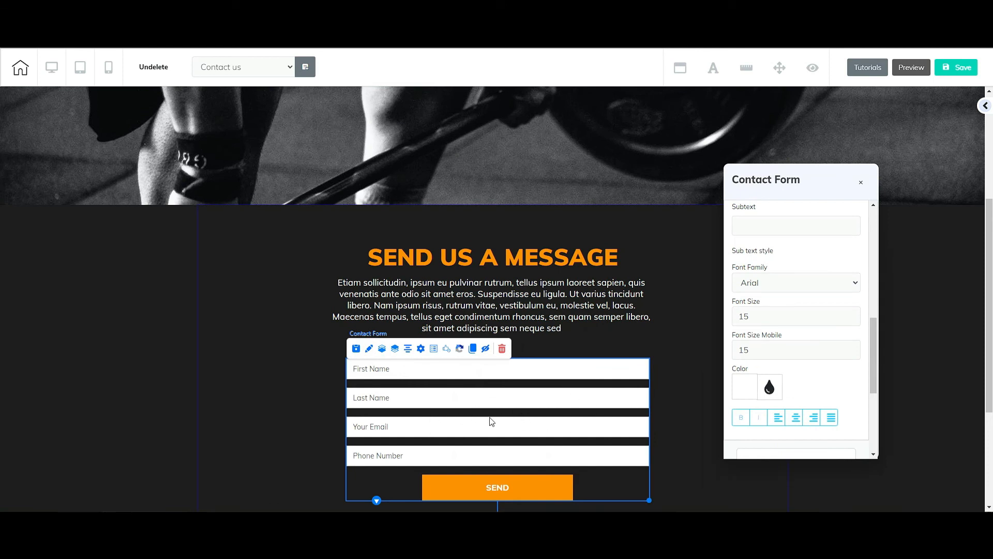
click(421, 348)
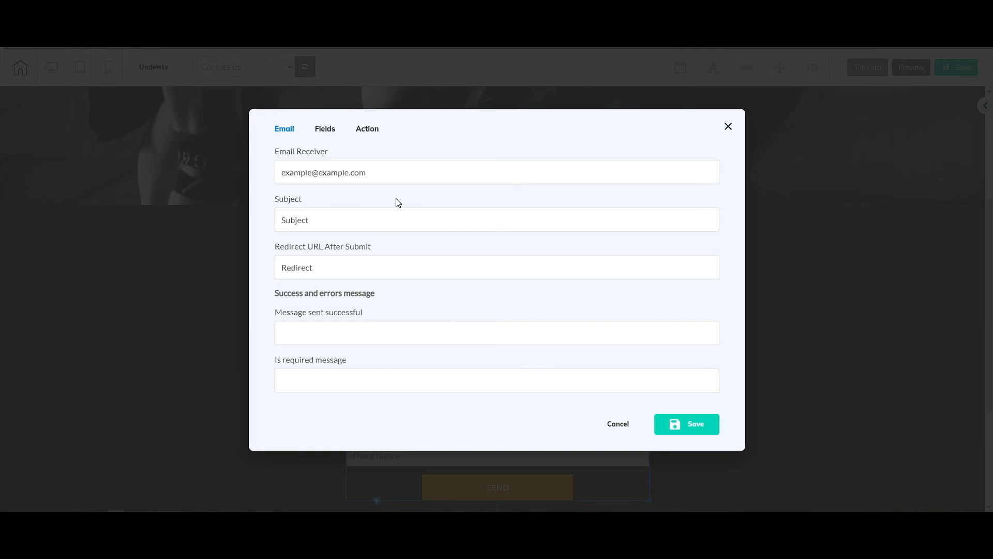
click(728, 126)
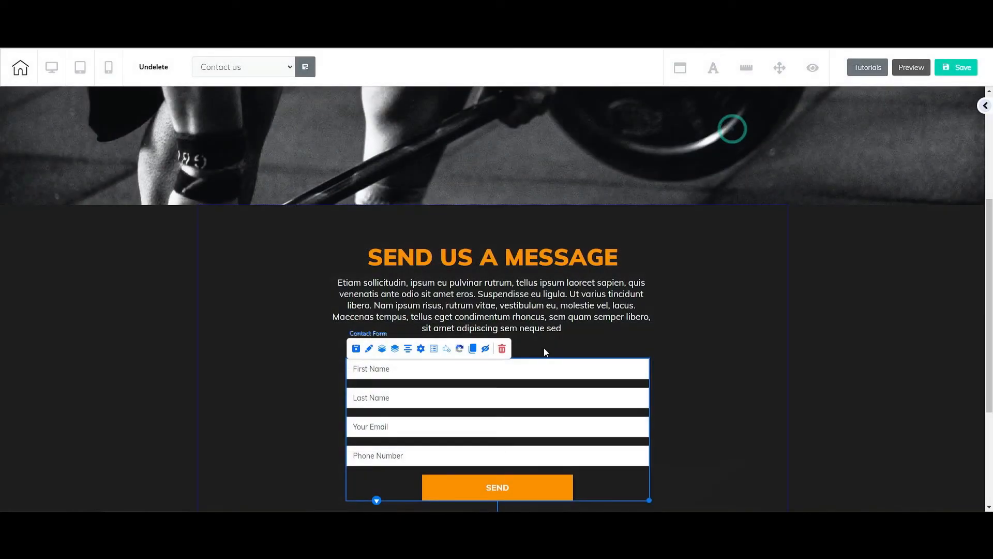
Shift the contact form slightly left and lower it beneath the "SEND US A MESSAGE" paragraph
click(408, 350)
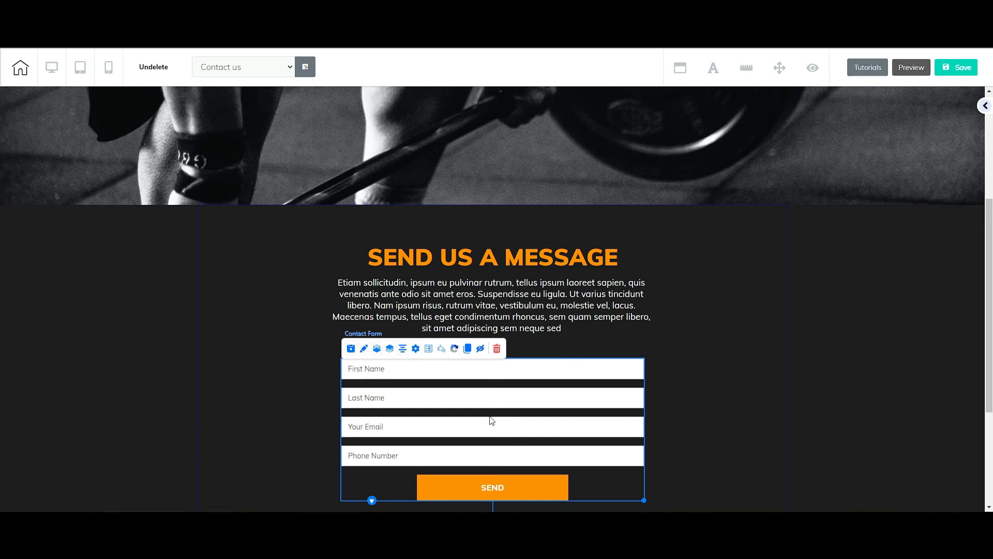
mouse_move(543, 368)
mouse_down()
mouse_move(527, 290)
mouse_move(534, 246)
mouse_move(545, 374)
mouse_move(536, 386)
mouse_up()
scroll(697, 293, down, 3)
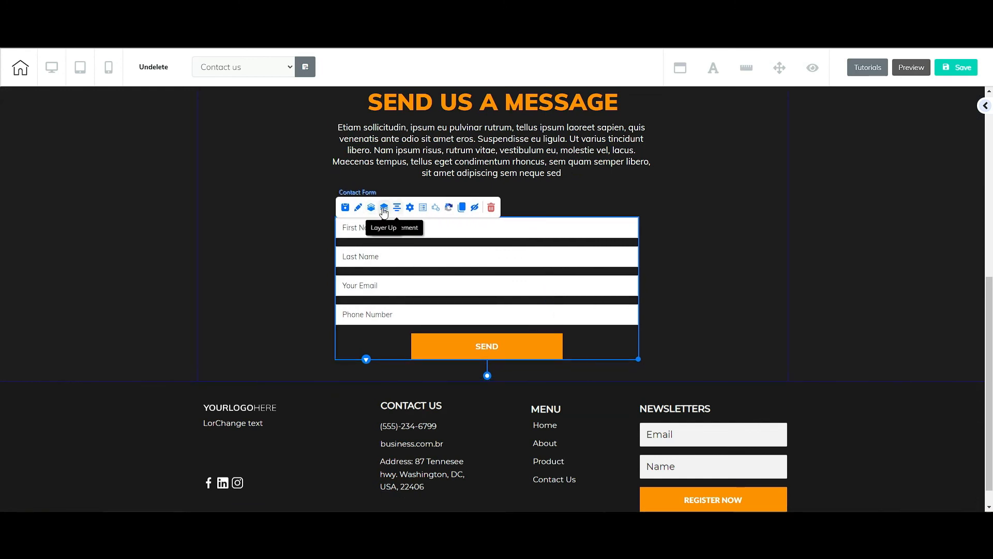
scroll(684, 272, up, 2)
scroll(684, 272, down, 2)
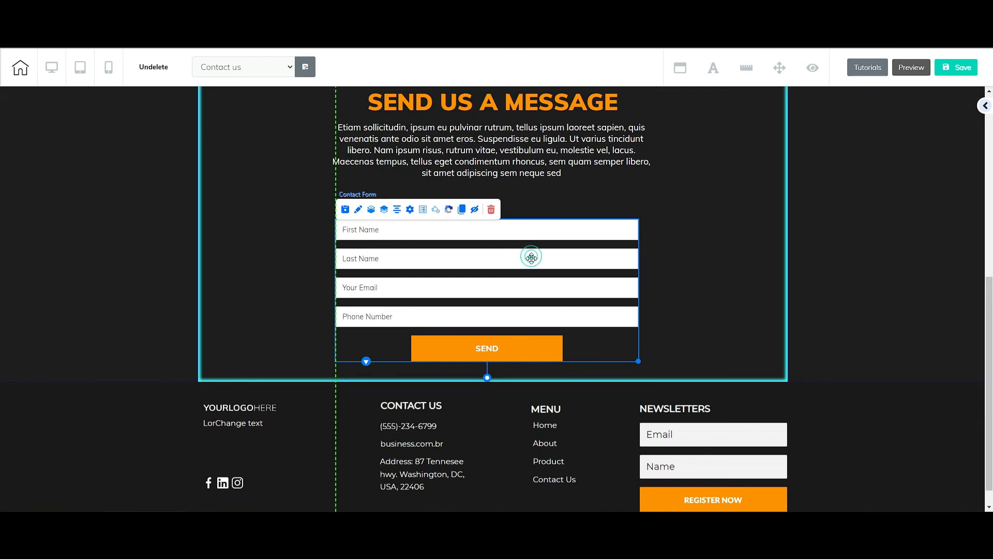
Extend the message panel downward below the SEND button and nudge the contact form slightly up and right
click(733, 352)
drag(495, 381, 495, 471)
drag(489, 268, 497, 246)
scroll(674, 260, up, 4)
scroll(677, 244, down, 6)
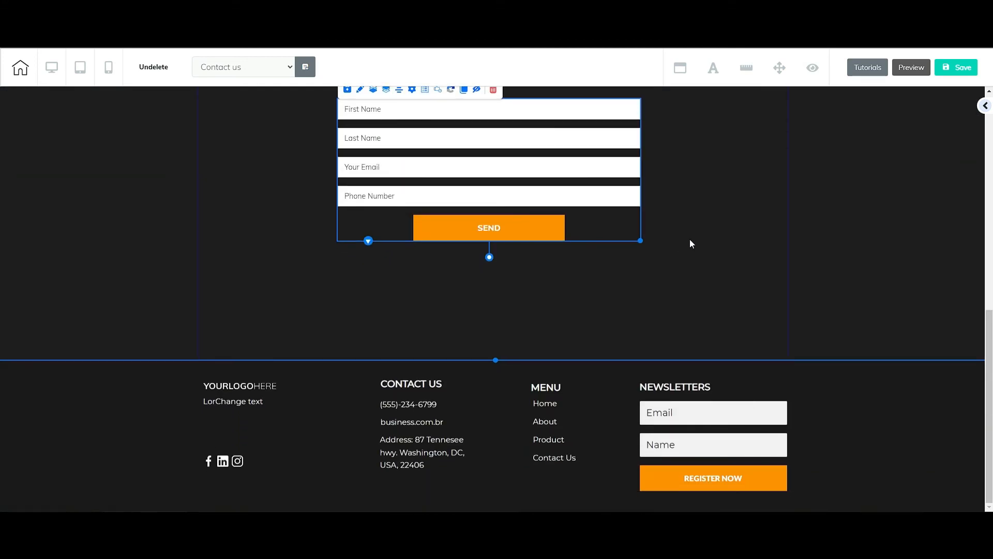
Adjust the message panel's height for more space above the footer and move the contact form further down from the paragraph
drag(497, 360, 518, 465)
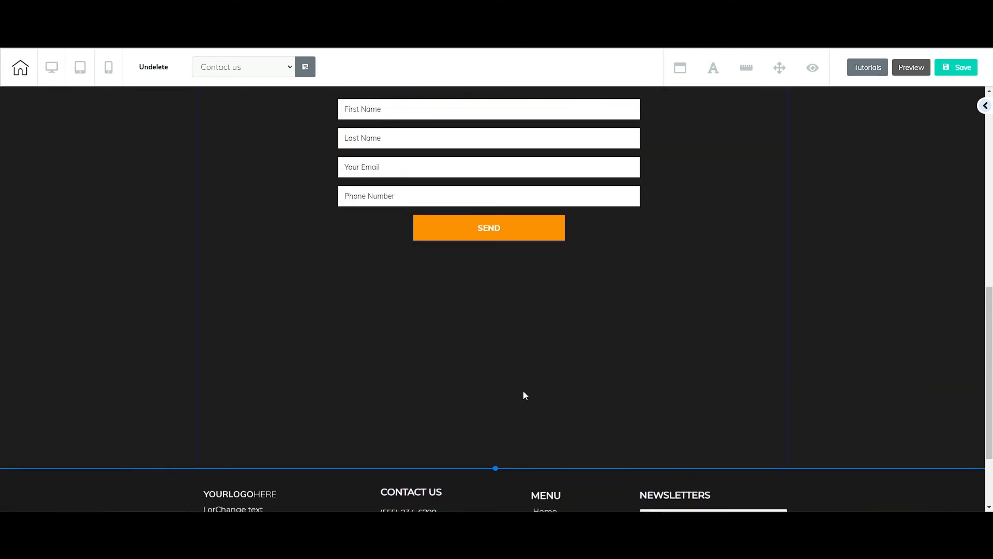
scroll(523, 390, down, 2)
drag(497, 359, 489, 291)
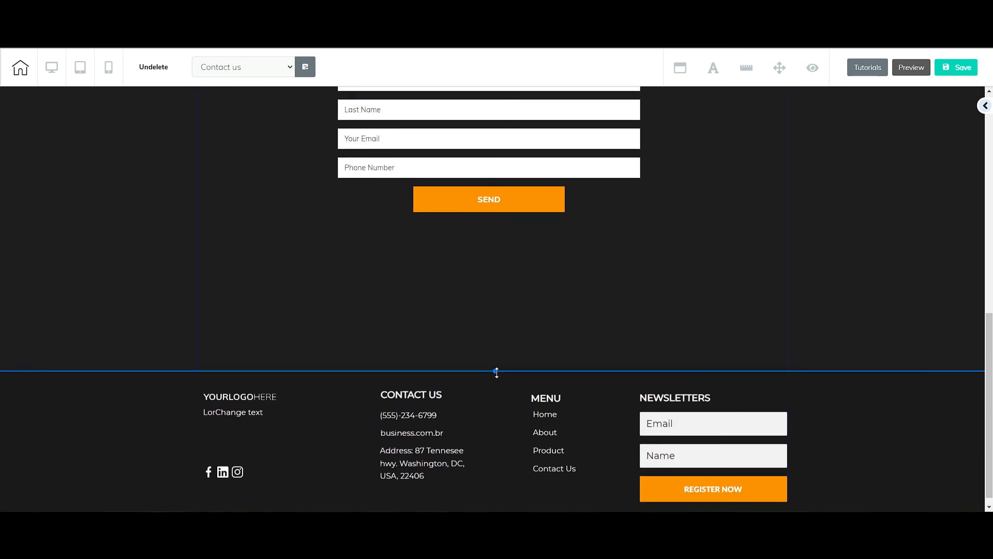
drag(496, 370, 491, 427)
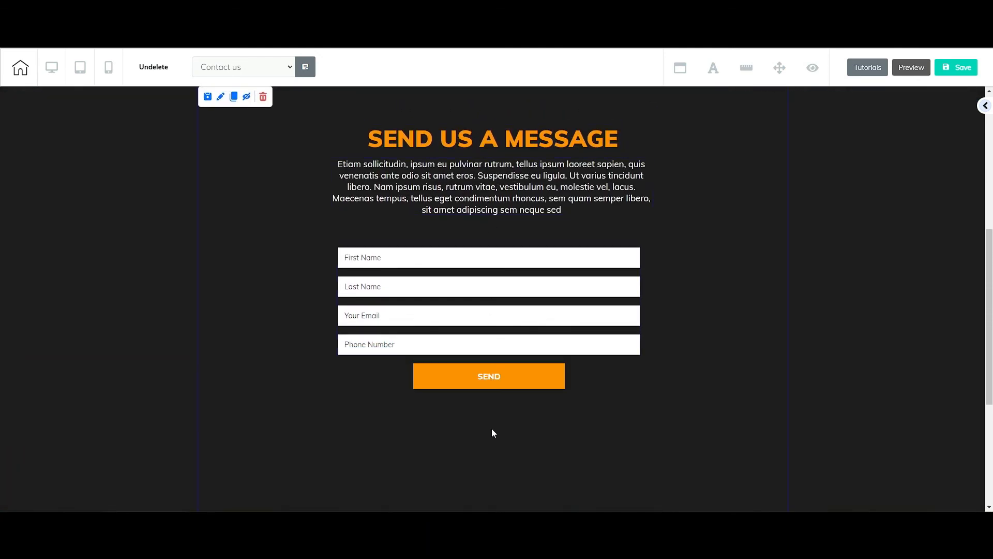
drag(489, 318, 488, 383)
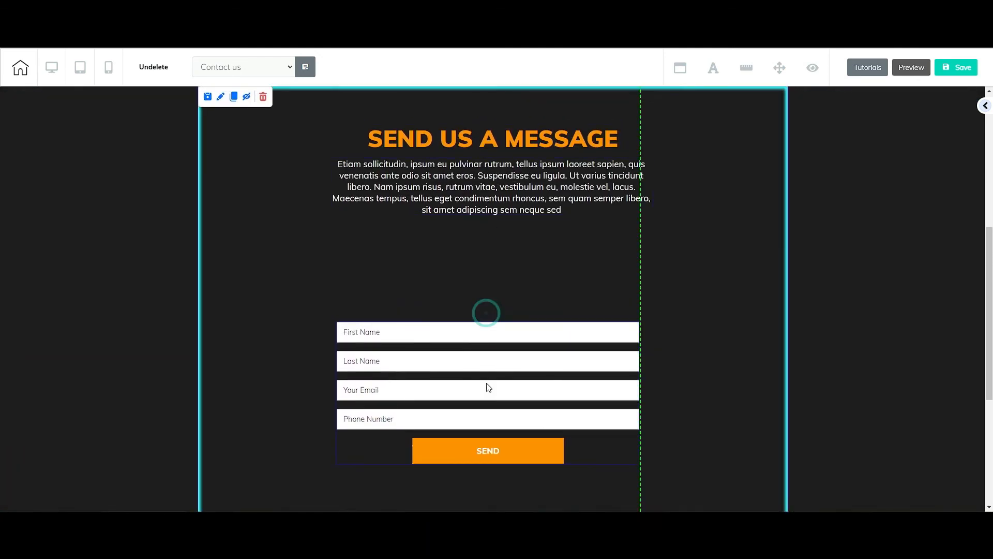
Add a Box element over the "SEND US A MESSAGE" paragraph and resize it to extend past the text on both sides
click(983, 106)
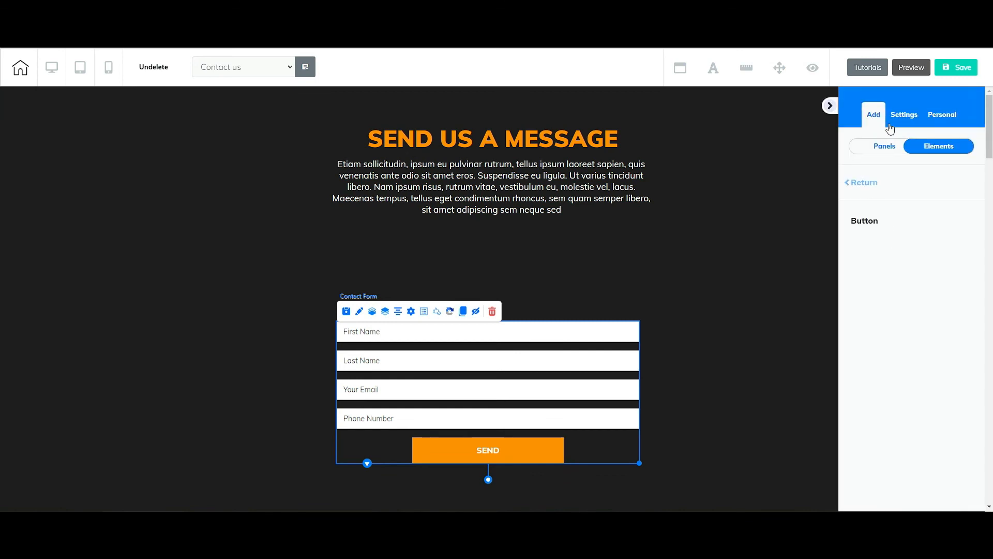
click(936, 147)
scroll(957, 352, down, 7)
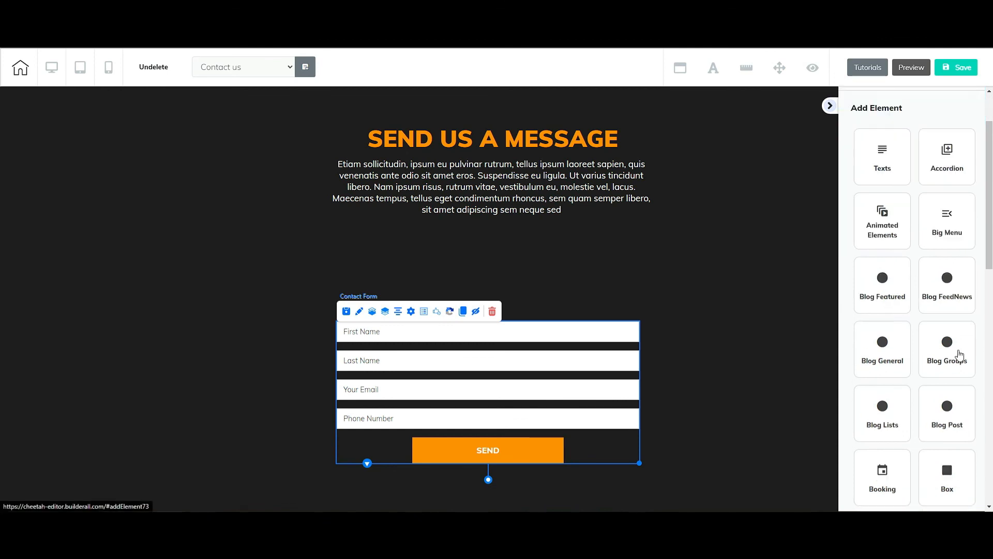
click(941, 286)
scroll(944, 260, down, 1)
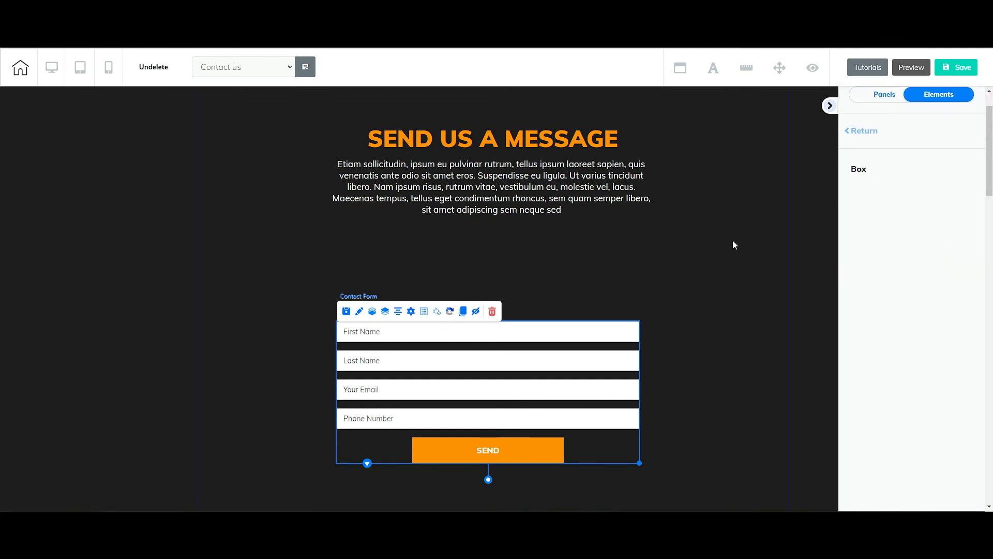
drag(927, 218, 472, 252)
drag(536, 268, 421, 233)
drag(443, 272, 696, 238)
Set the box's background to the solid violet-blue color 4E02FF
click(288, 140)
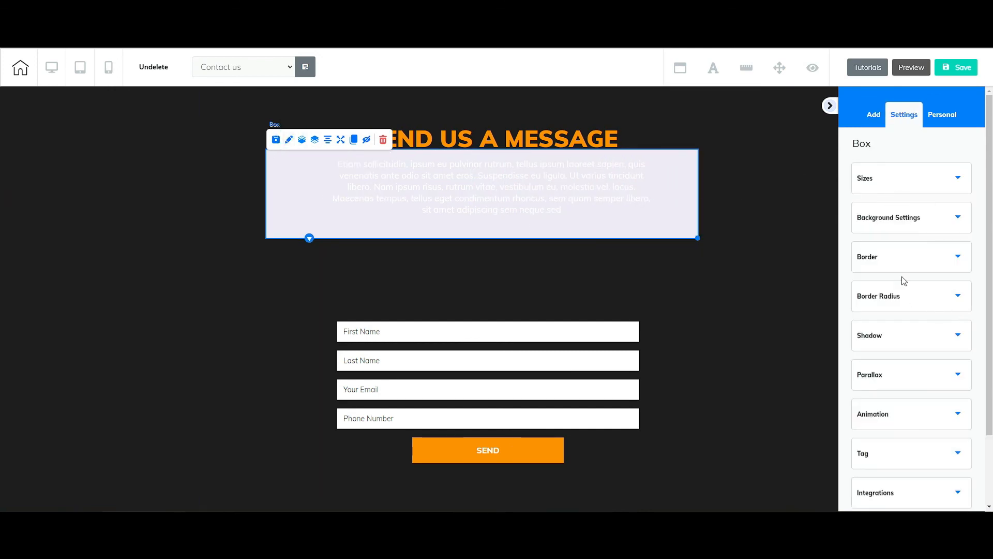
click(939, 218)
click(861, 308)
click(970, 328)
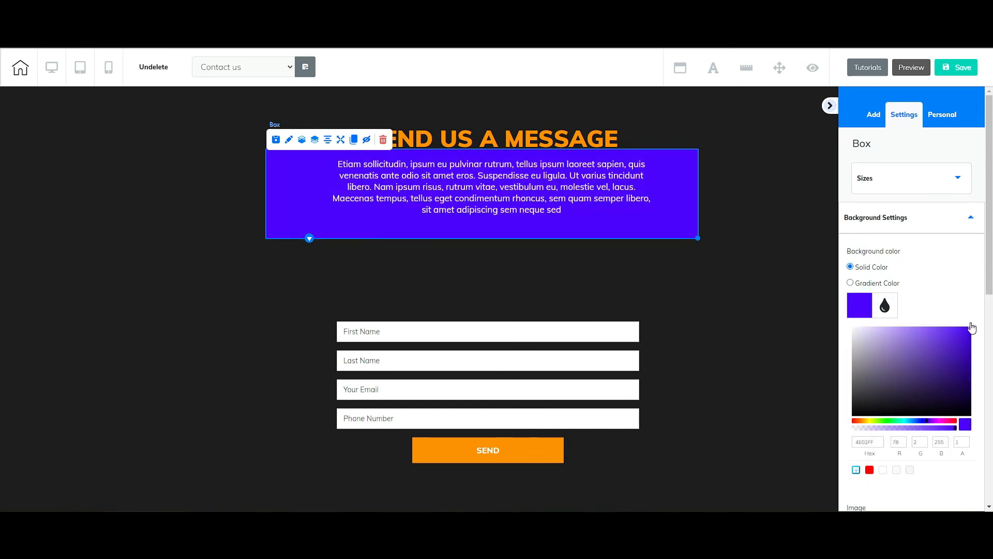
Bring the box up one layer in front of the paragraph and reposition it centrally under the heading
drag(683, 218, 680, 220)
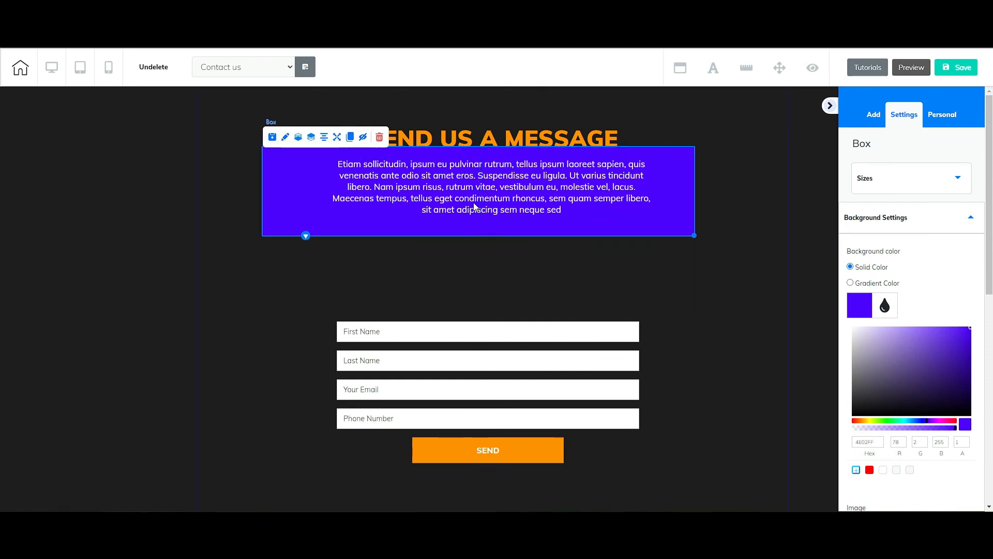
click(311, 137)
click(630, 289)
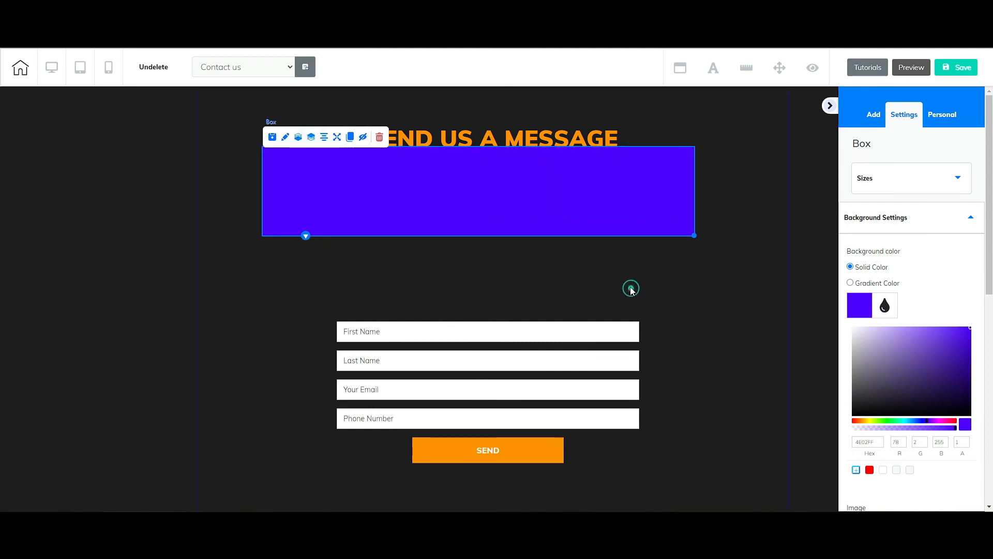
click(830, 105)
mouse_move(678, 212)
mouse_down()
mouse_move(700, 271)
mouse_move(685, 235)
mouse_move(696, 221)
mouse_move(678, 217)
mouse_move(692, 284)
mouse_move(693, 217)
mouse_up()
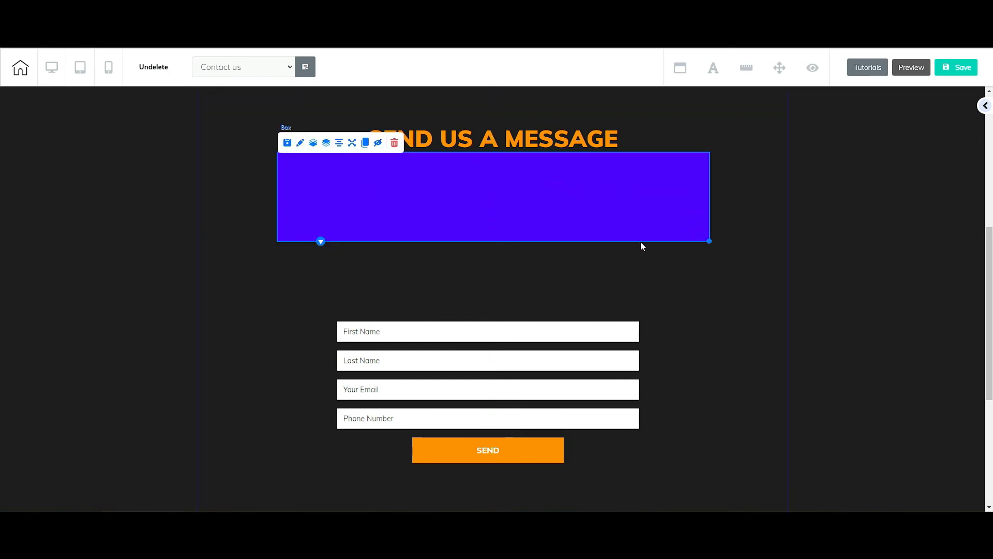
Send the box down one layer behind the paragraph, nudge it left and lower the paragraph slightly inside it
click(314, 146)
click(349, 284)
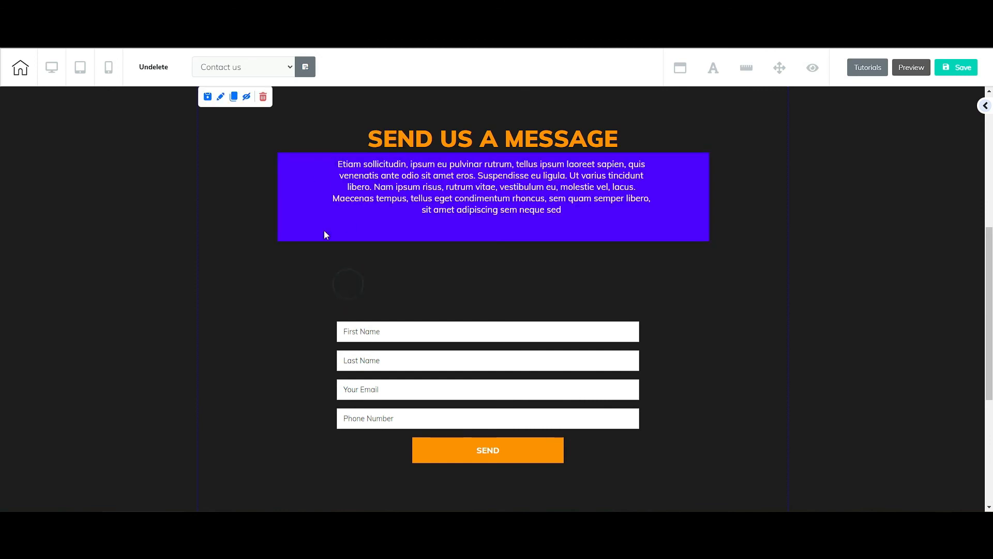
drag(322, 226, 320, 226)
drag(503, 185, 503, 190)
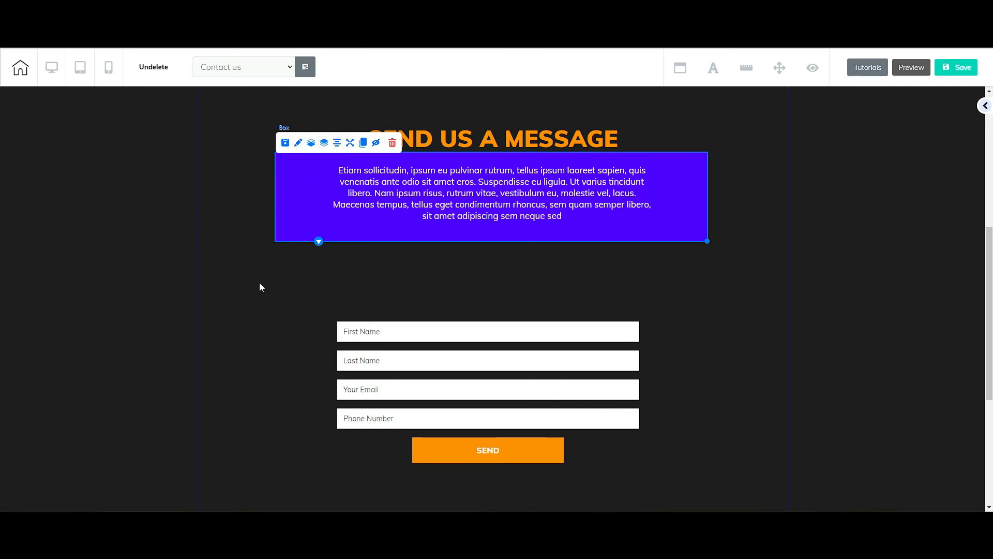
scroll(259, 282, up, 6)
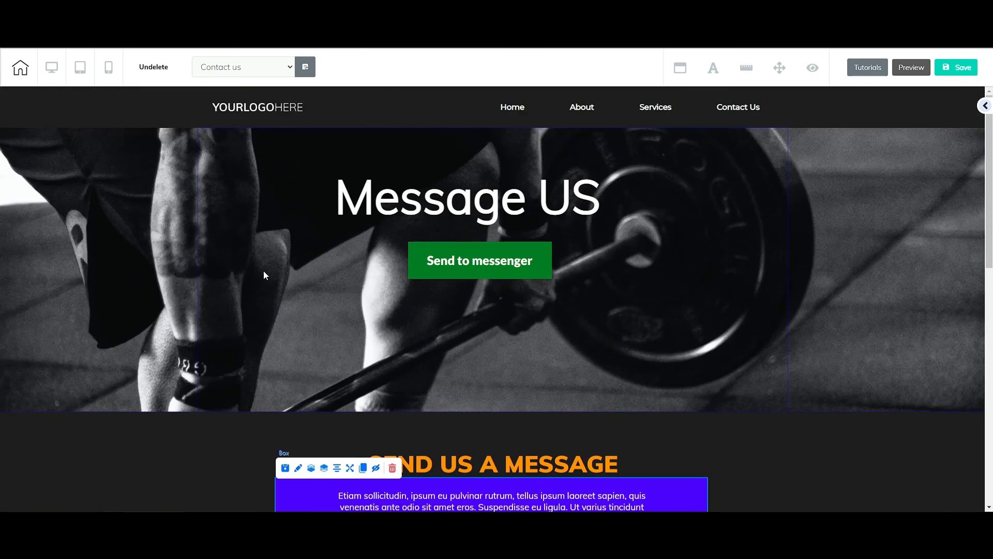
scroll(270, 269, down, 10)
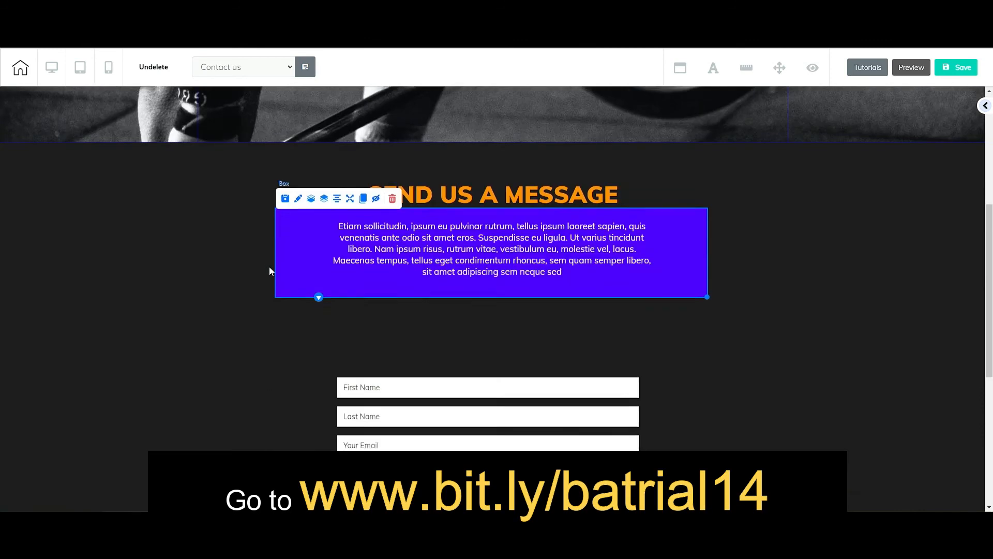